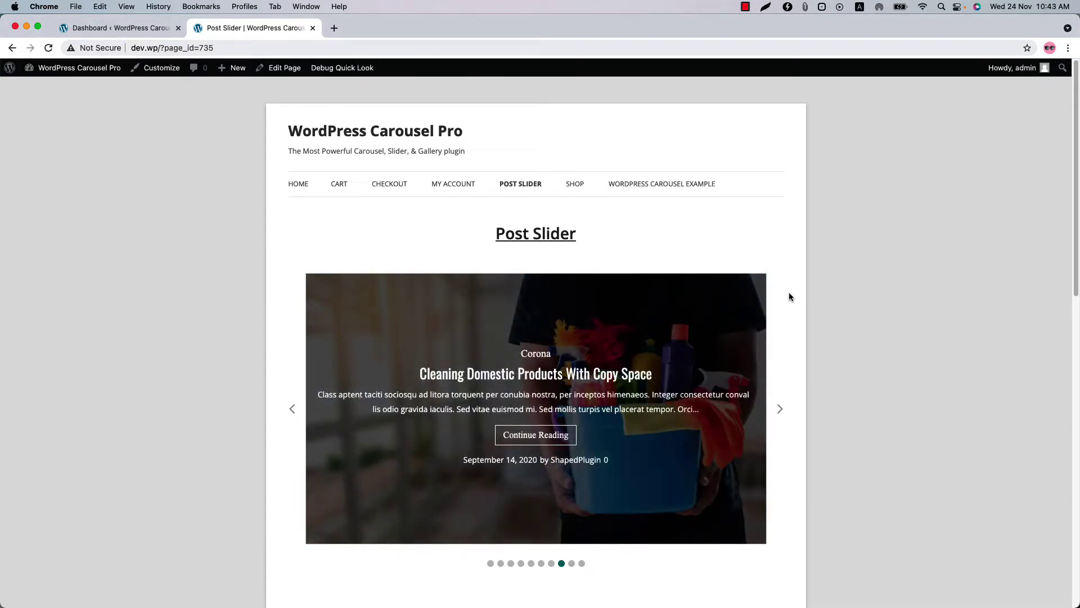
Step: Create a new WP Carousel Pro carousel titled 'Post Slider'
scroll(788, 295, "down", 5)
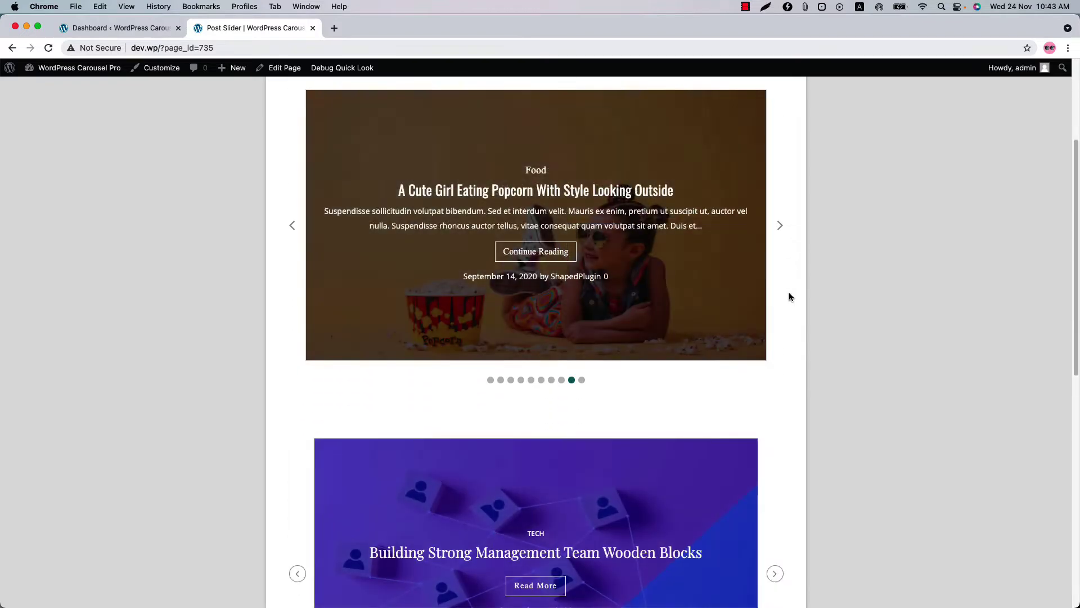
scroll(788, 293, "down", 8)
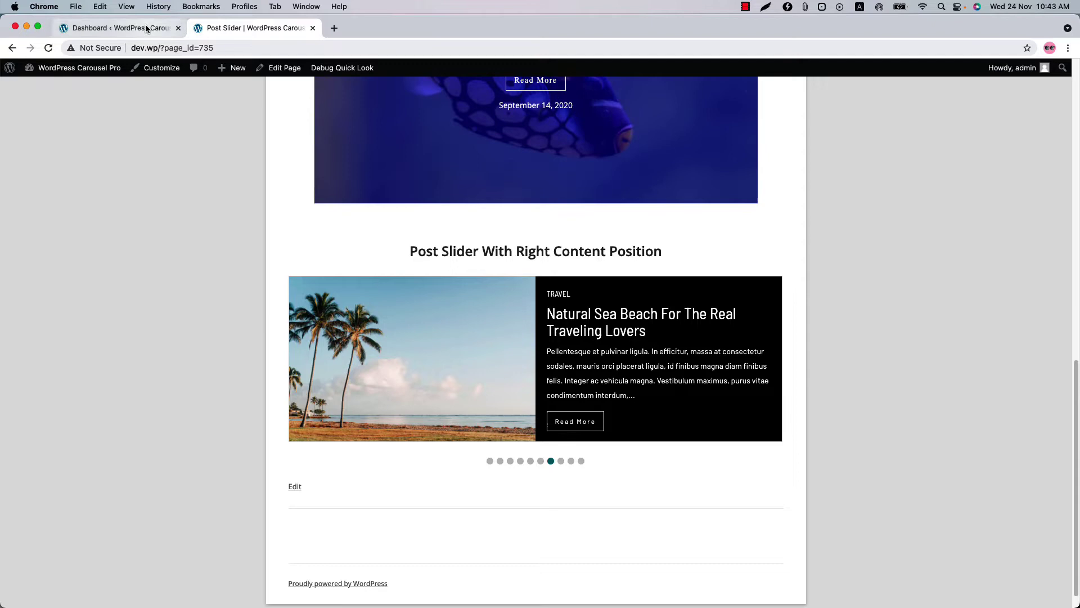
left_click(121, 27)
mouse_move(42, 433)
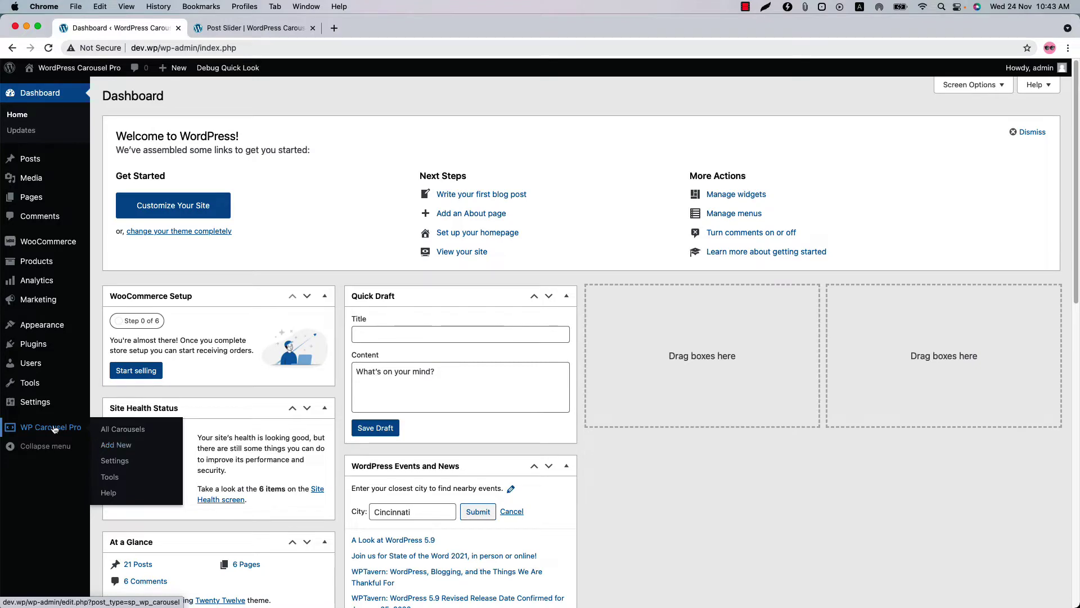
left_click(54, 429)
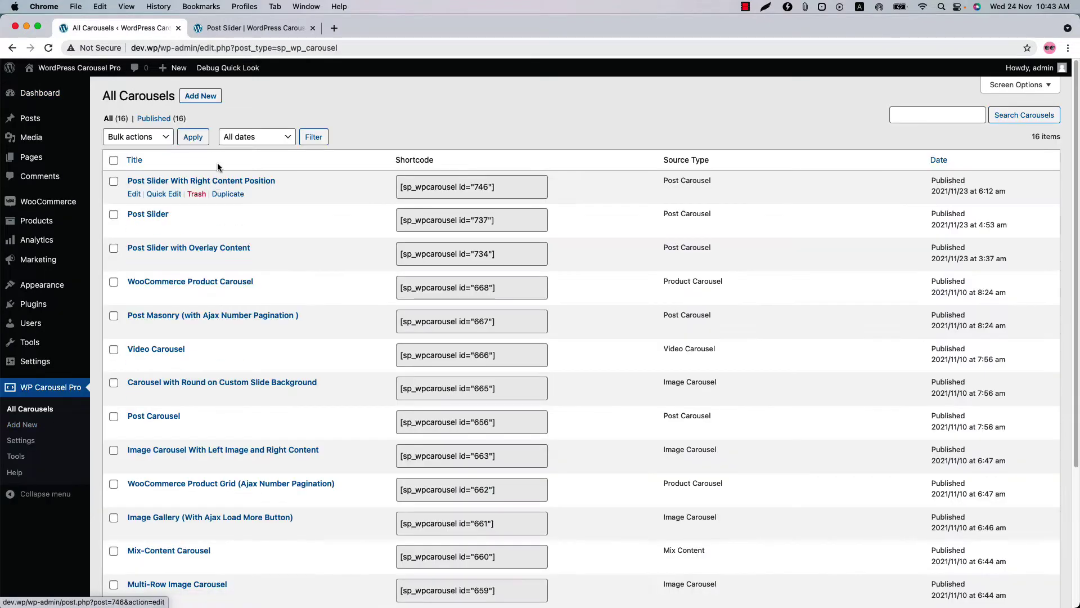
left_click(205, 97)
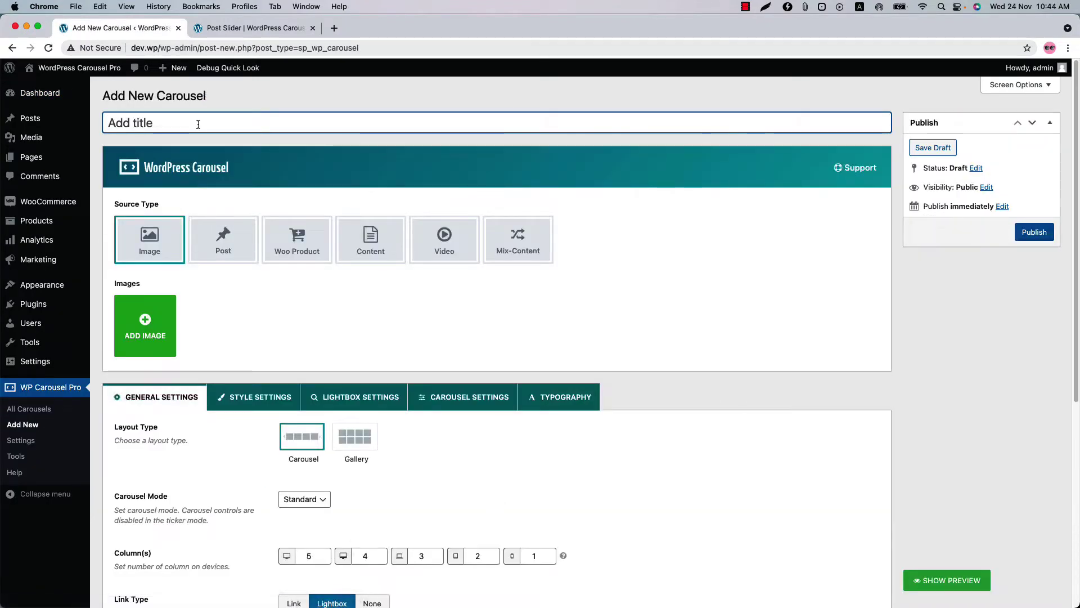
type("Post Slider")
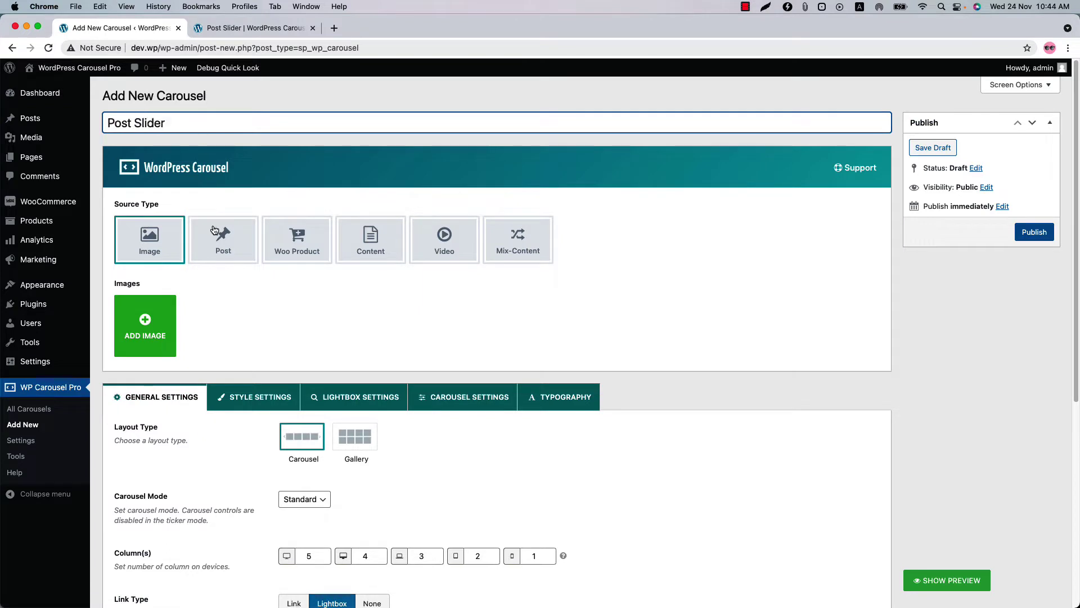
Step: Set the carousel's source type to Post, keeping Posts as the post type
left_click(219, 239)
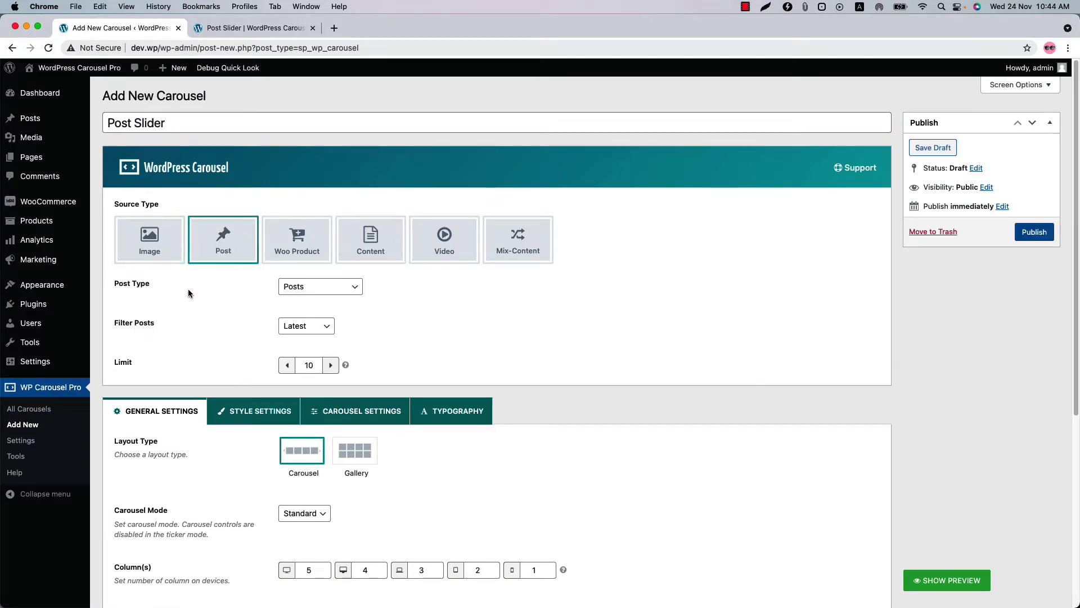
left_click(294, 288)
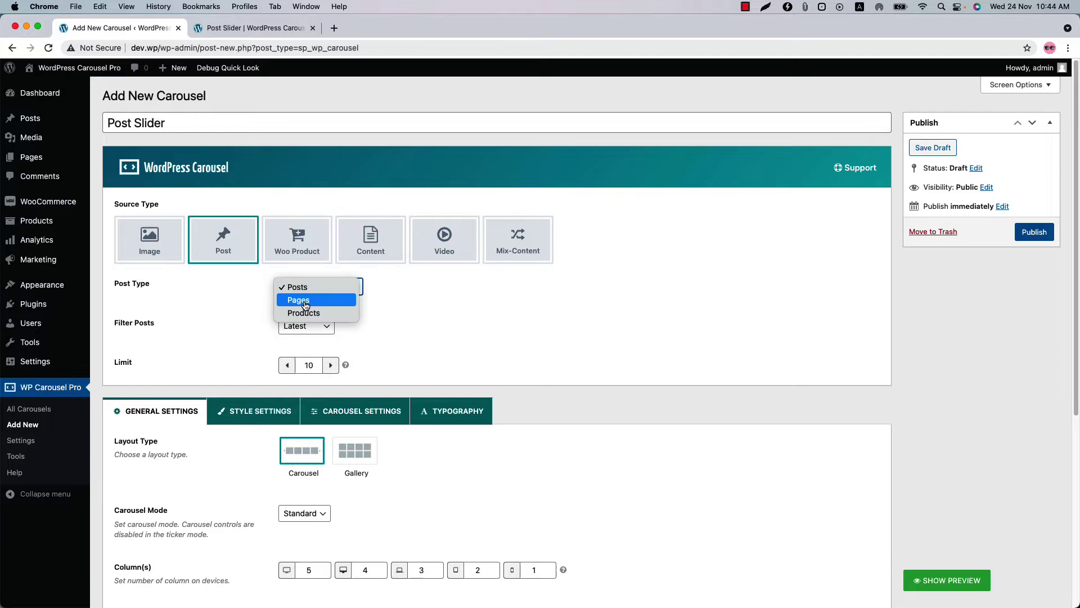
left_click(408, 309)
Step: Set Filter Posts to Specific and open the list of posts to choose from
left_click(316, 332)
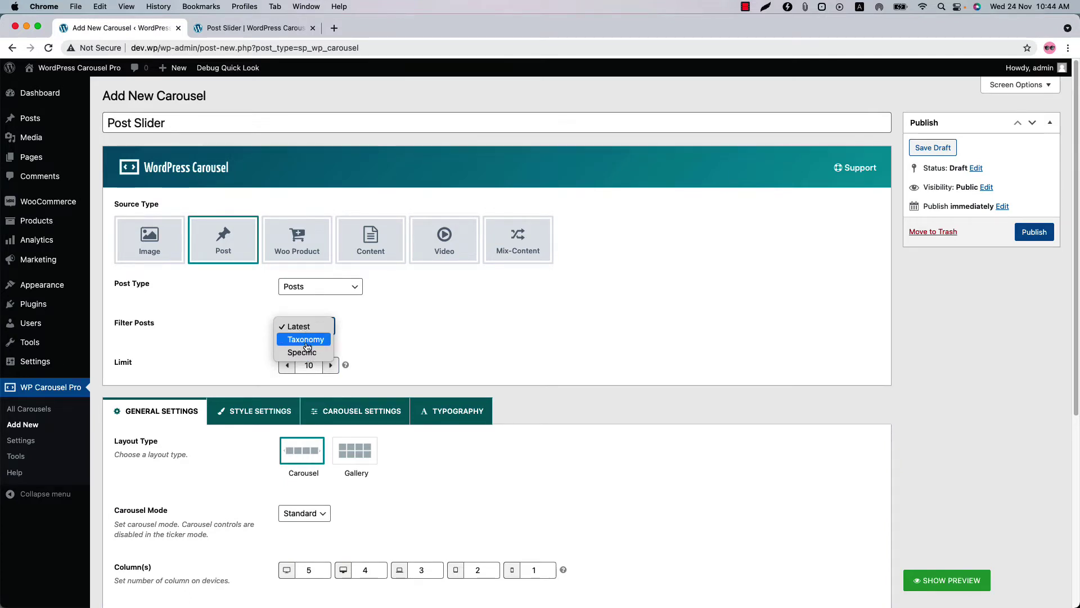
left_click(307, 340)
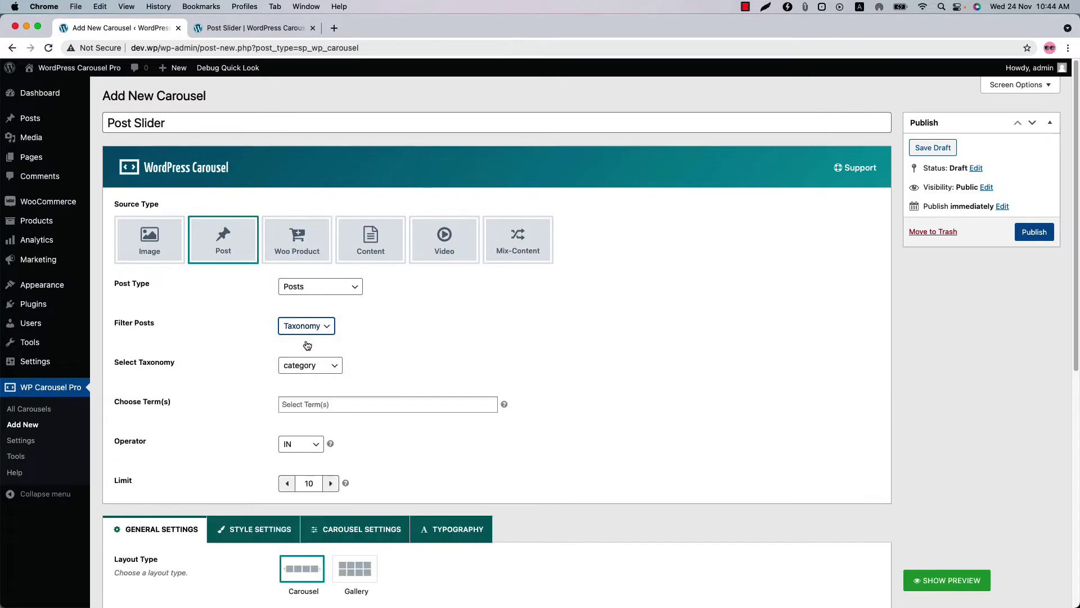
left_click(308, 366)
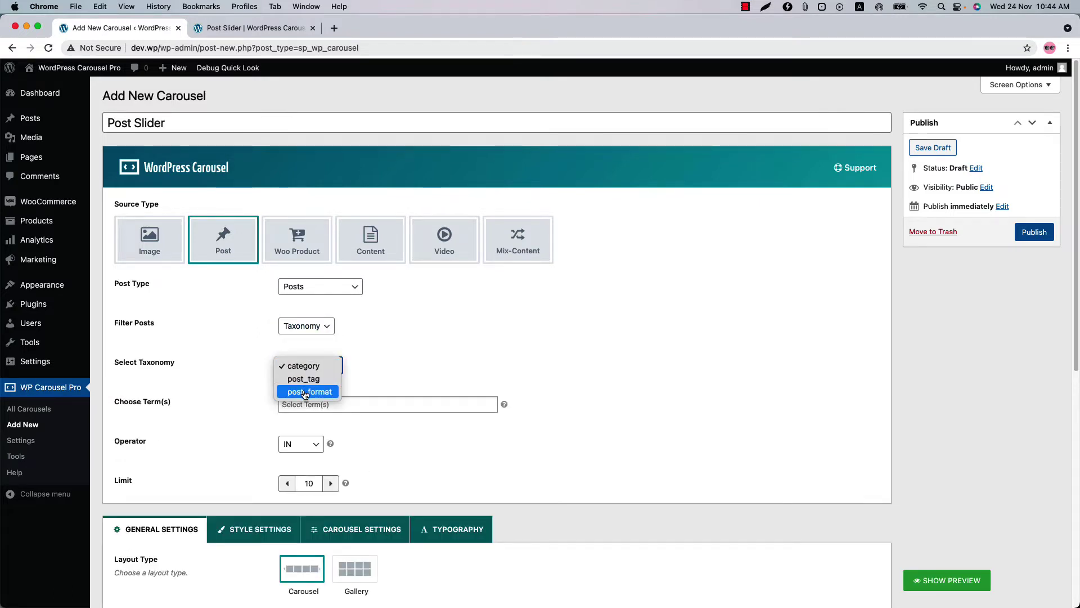
left_click(307, 335)
left_click(307, 326)
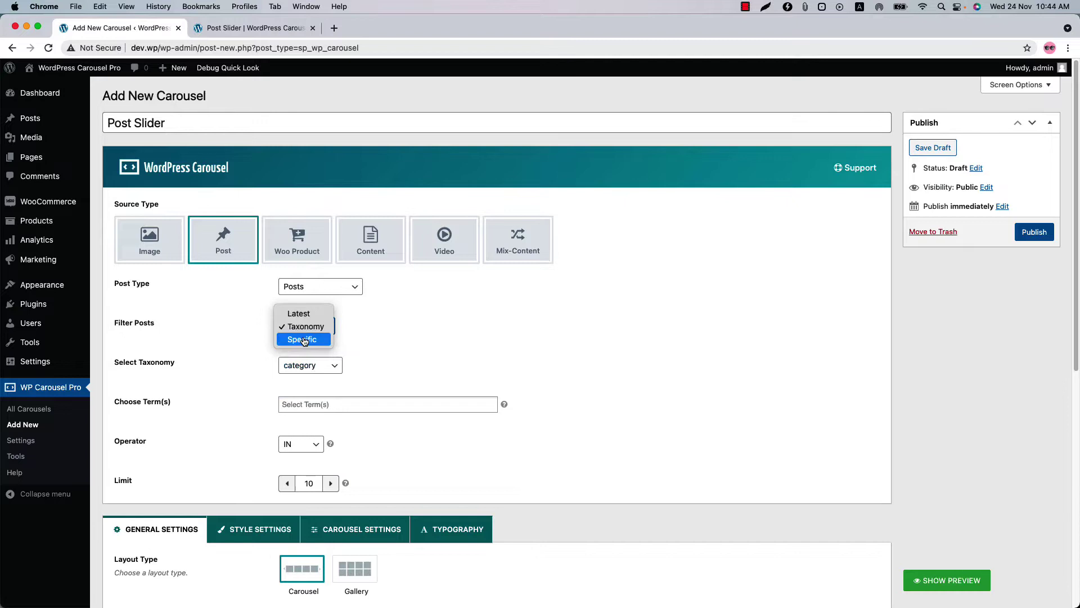
left_click(305, 339)
left_click(309, 365)
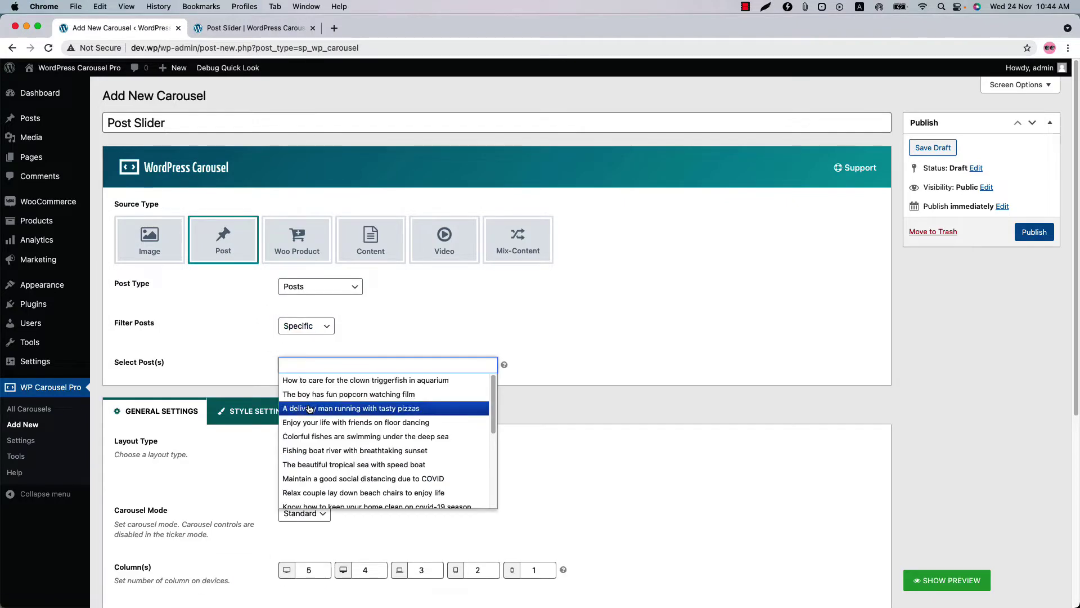
Step: Filter posts by category taxonomy with terms Business, Corona, Education and Food, operator IN
left_click(304, 327)
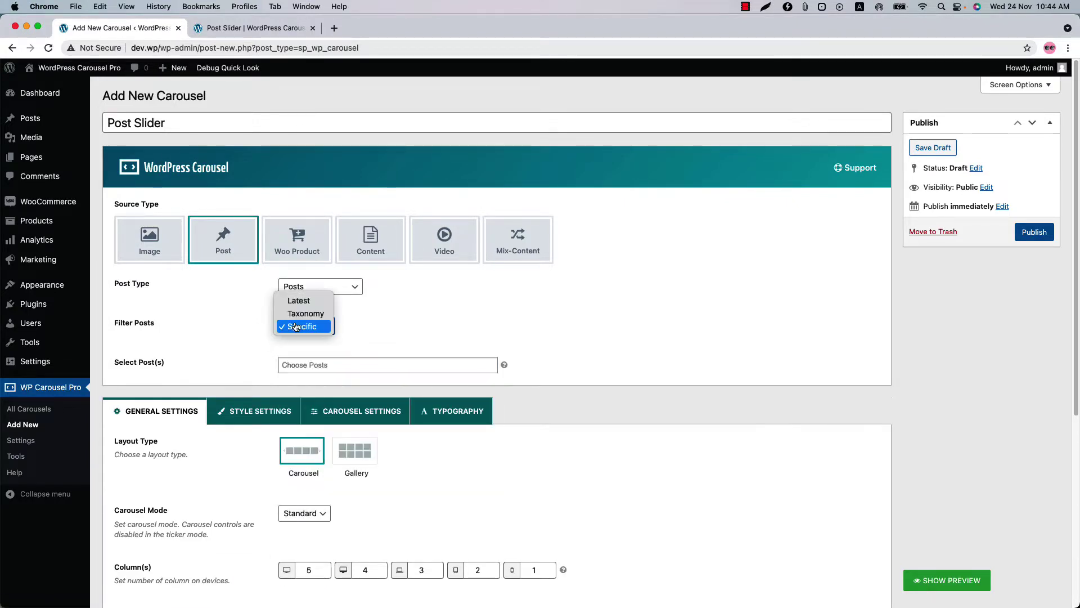
left_click(299, 315)
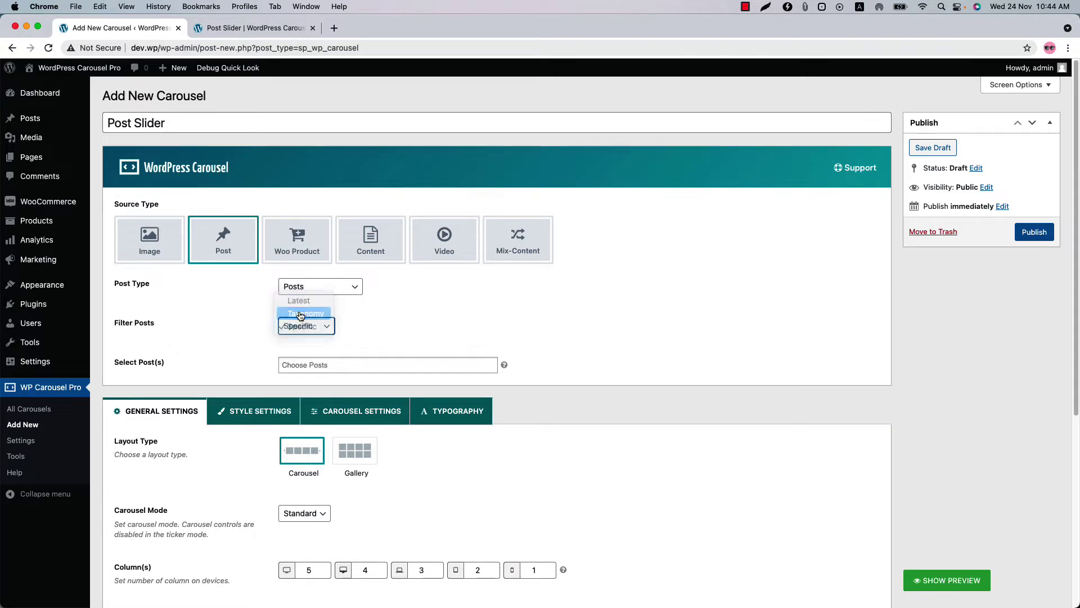
left_click(302, 402)
left_click(314, 417)
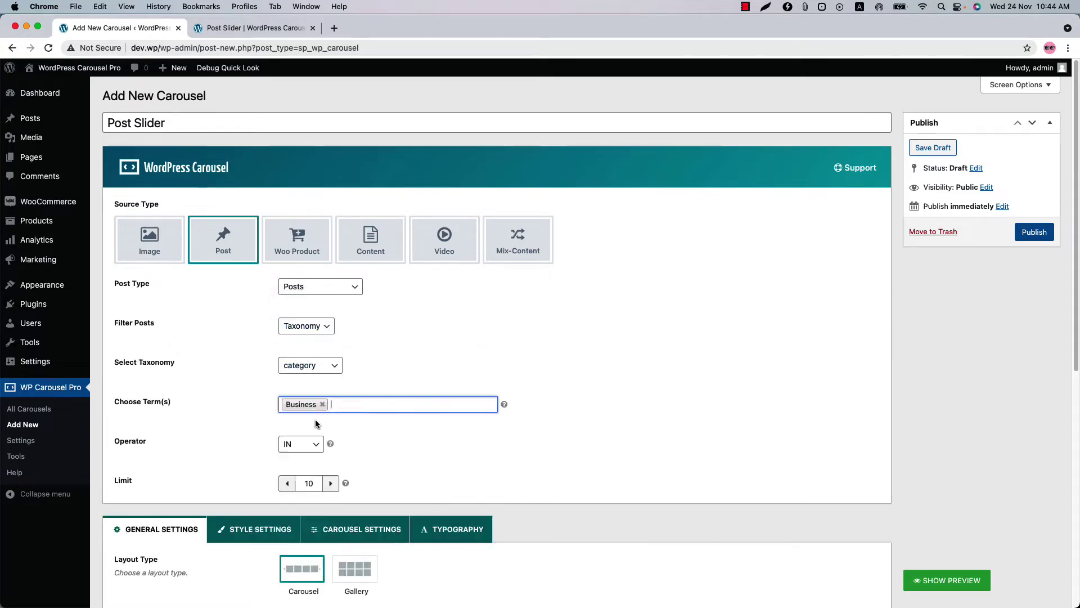
left_click(337, 403)
left_click(348, 416)
left_click(374, 404)
left_click(399, 417)
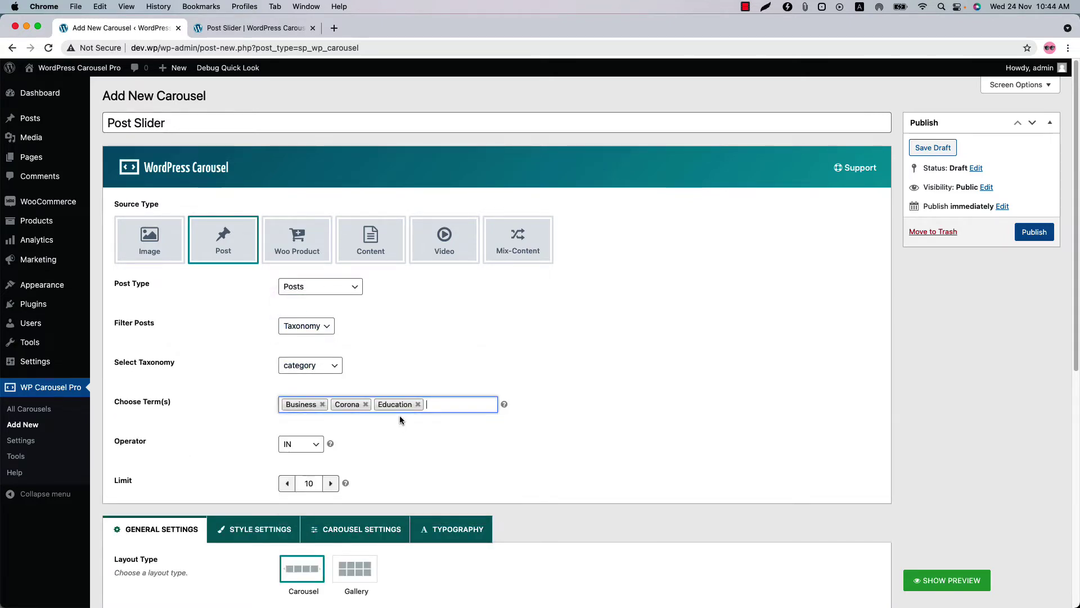
left_click(434, 405)
left_click(423, 419)
left_click(297, 448)
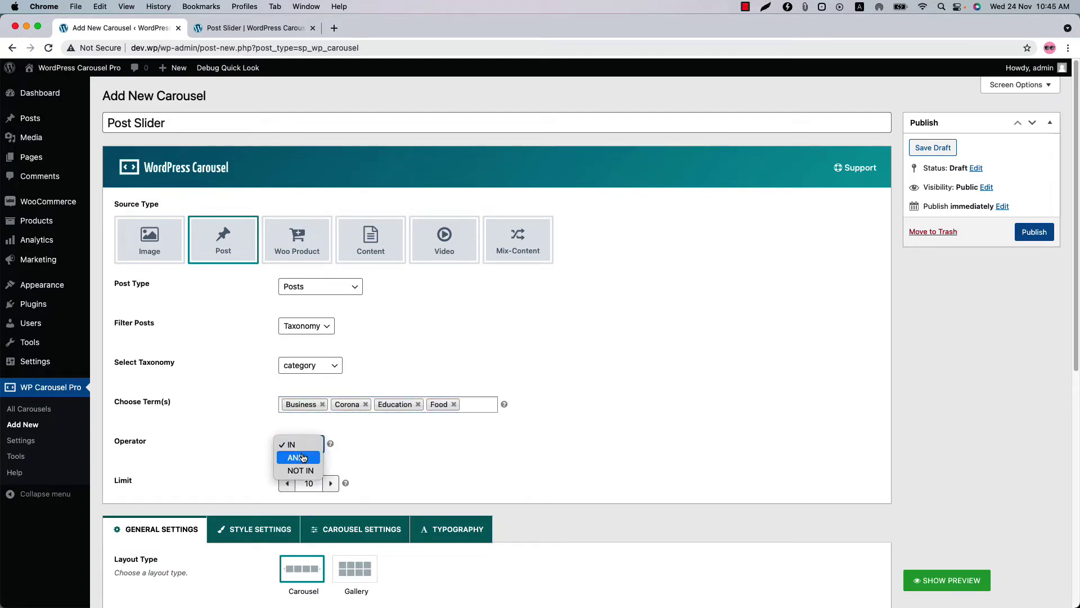
left_click(409, 457)
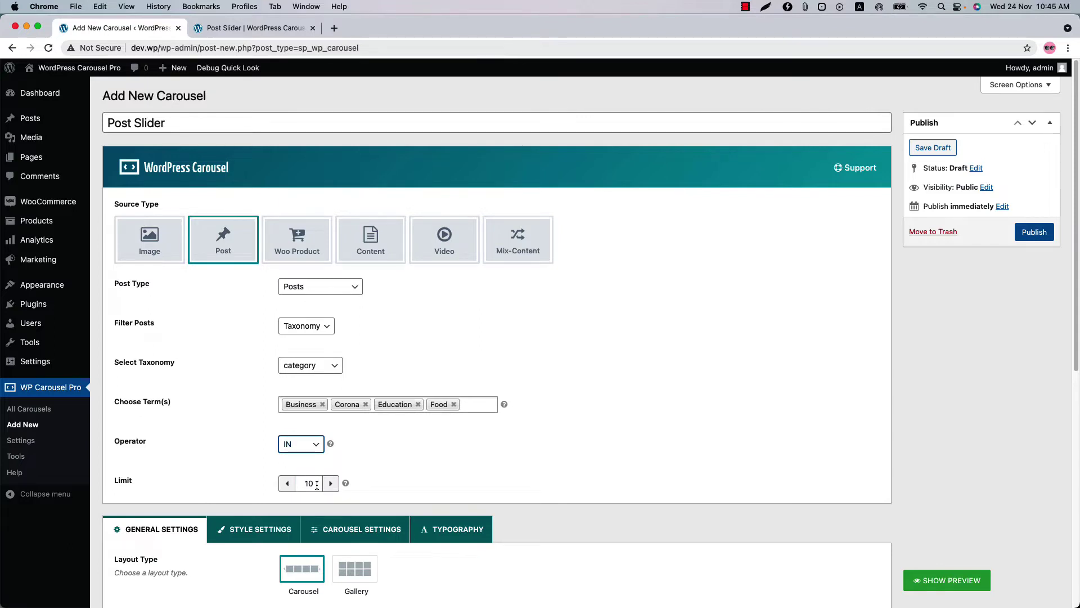
Step: Show the live preview and step through a couple of posts
left_click(928, 580)
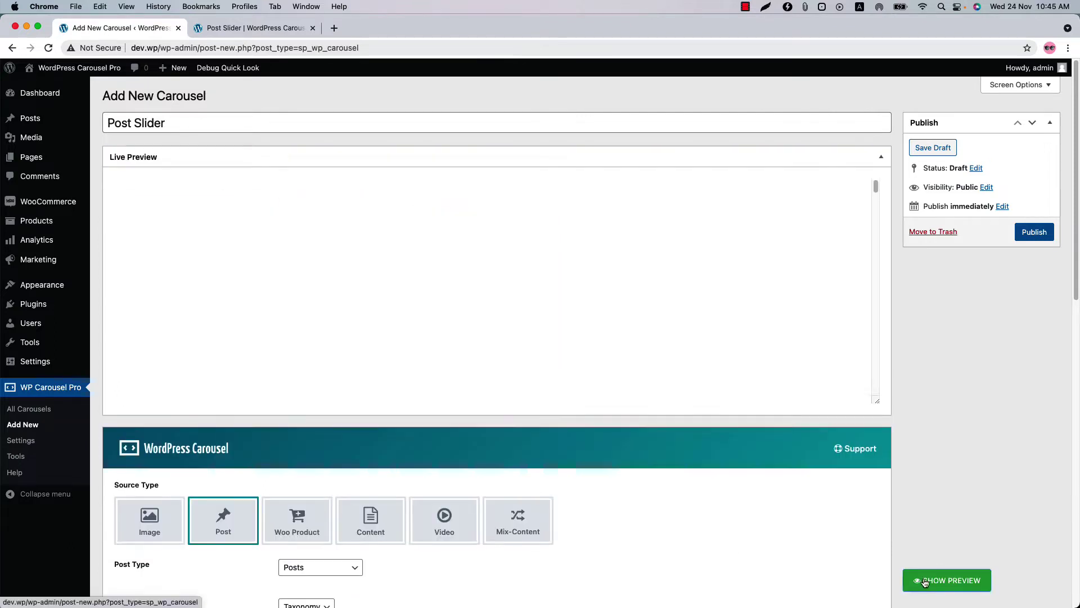
left_click(851, 331)
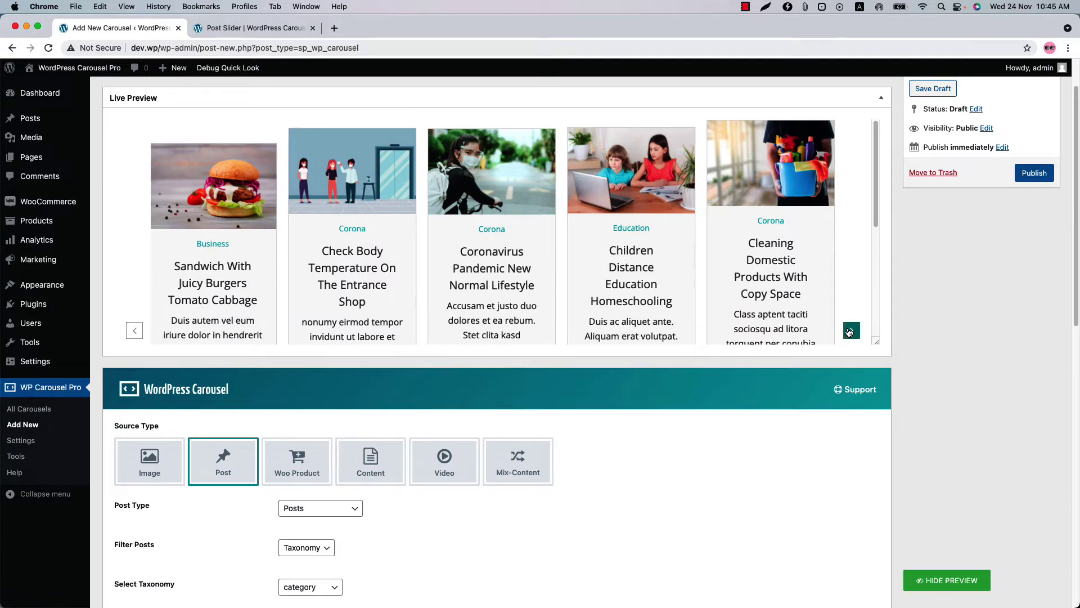
left_click(851, 331)
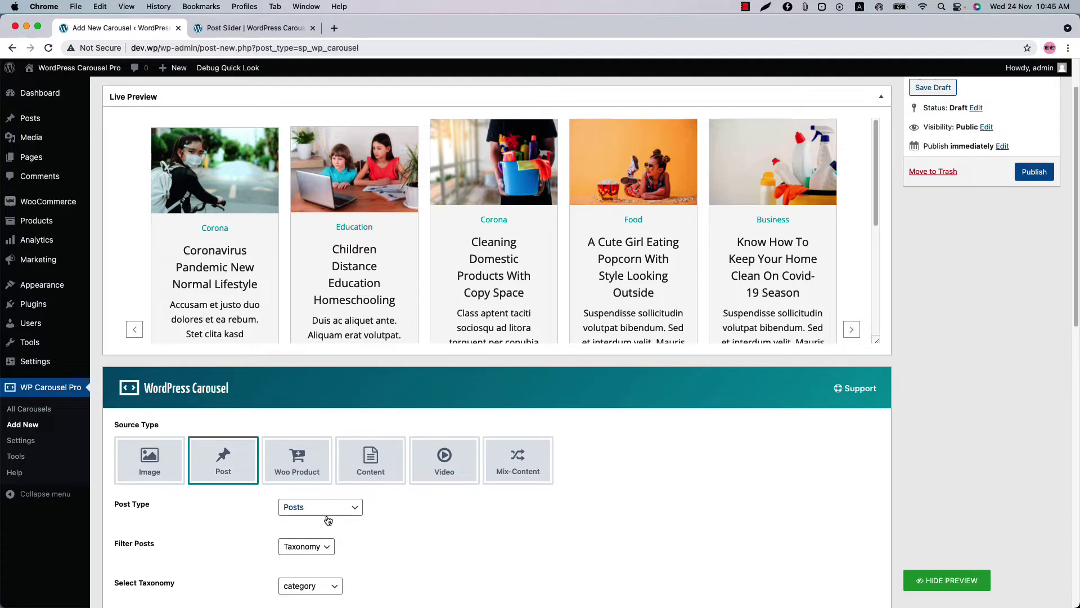
Step: Set large-desktop columns to 1, update the preview, and step through three slides
scroll(328, 518, "down", 10)
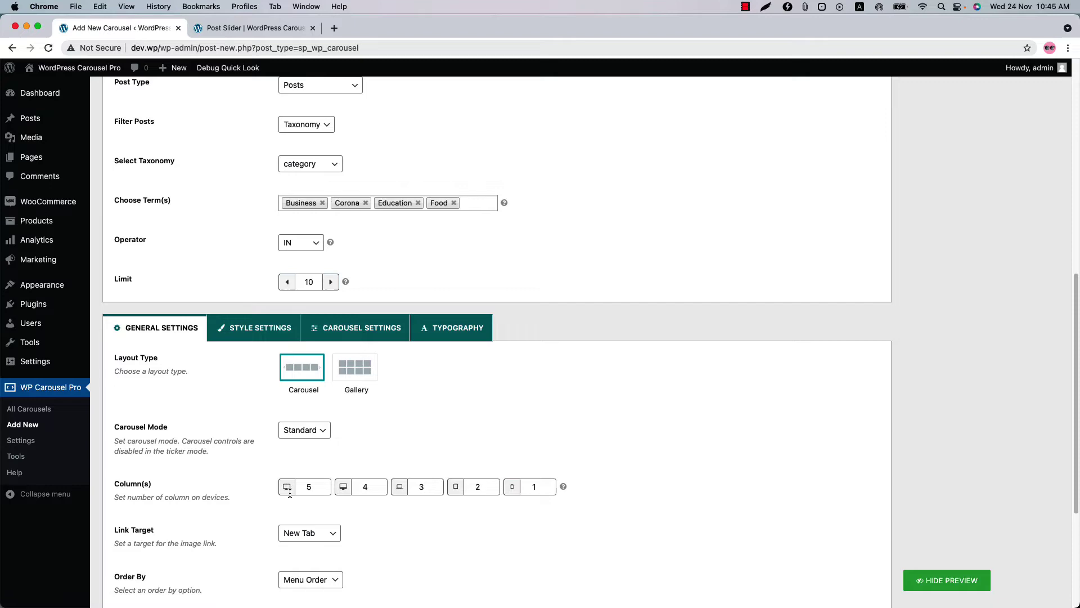
left_click(326, 490)
scroll(618, 534, "down", 3)
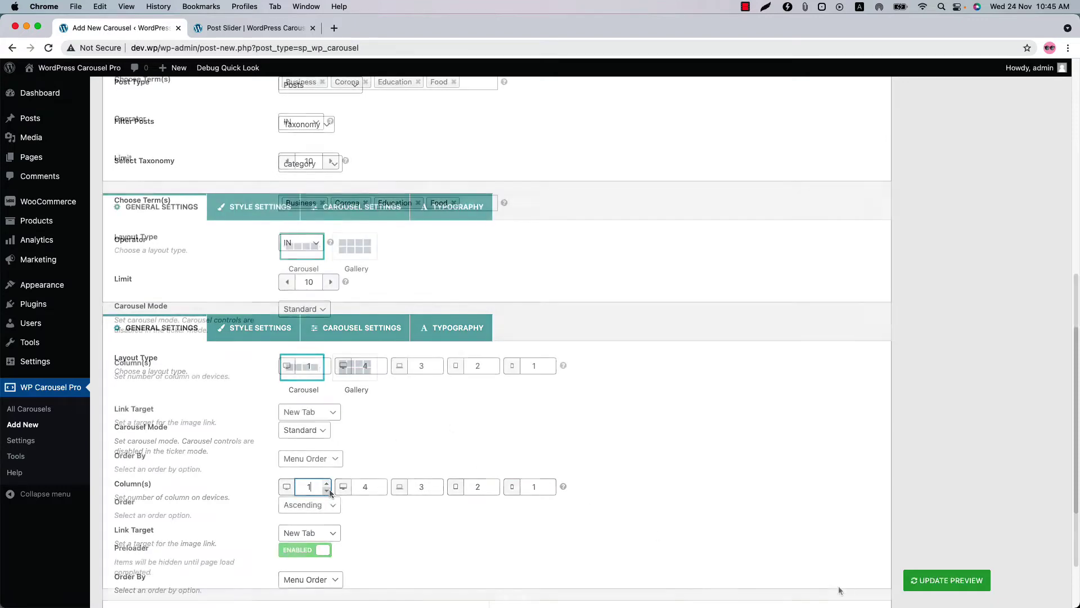
left_click(934, 585)
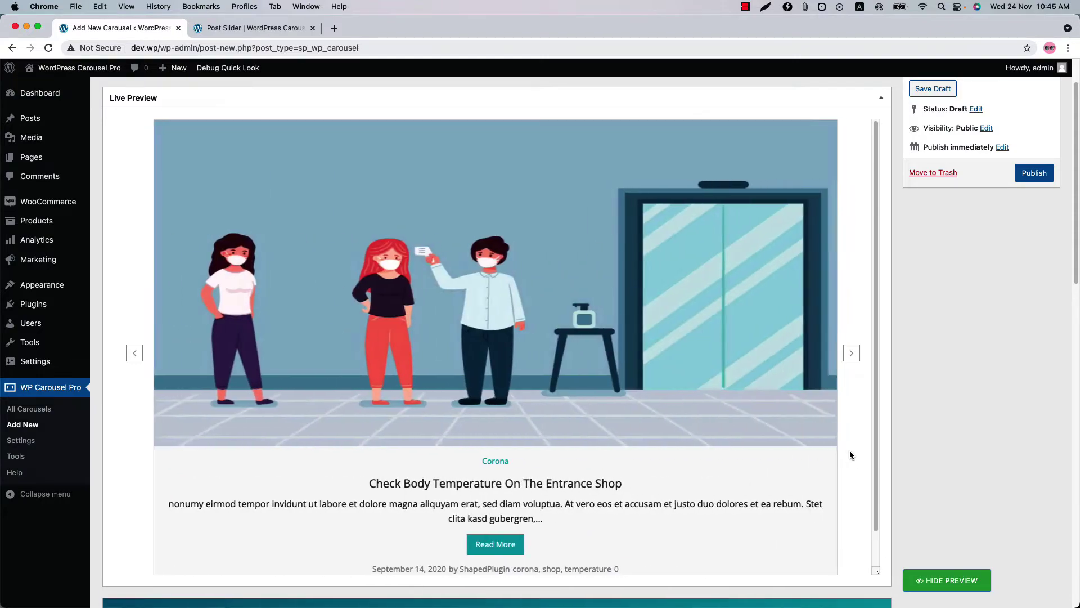
left_click(853, 360)
left_click(852, 360)
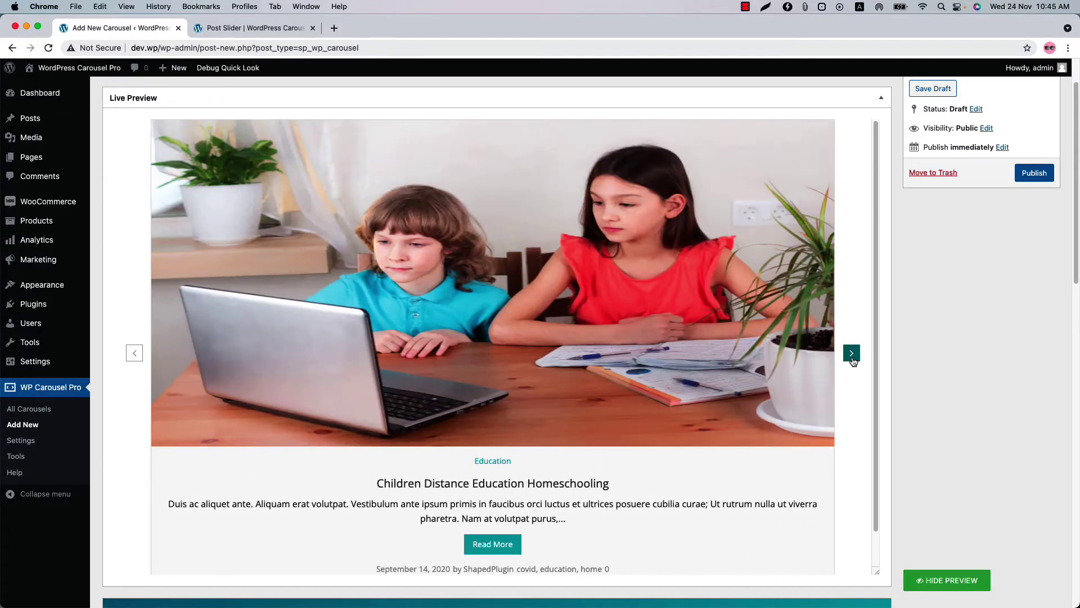
left_click(853, 360)
scroll(388, 478, "down", 7)
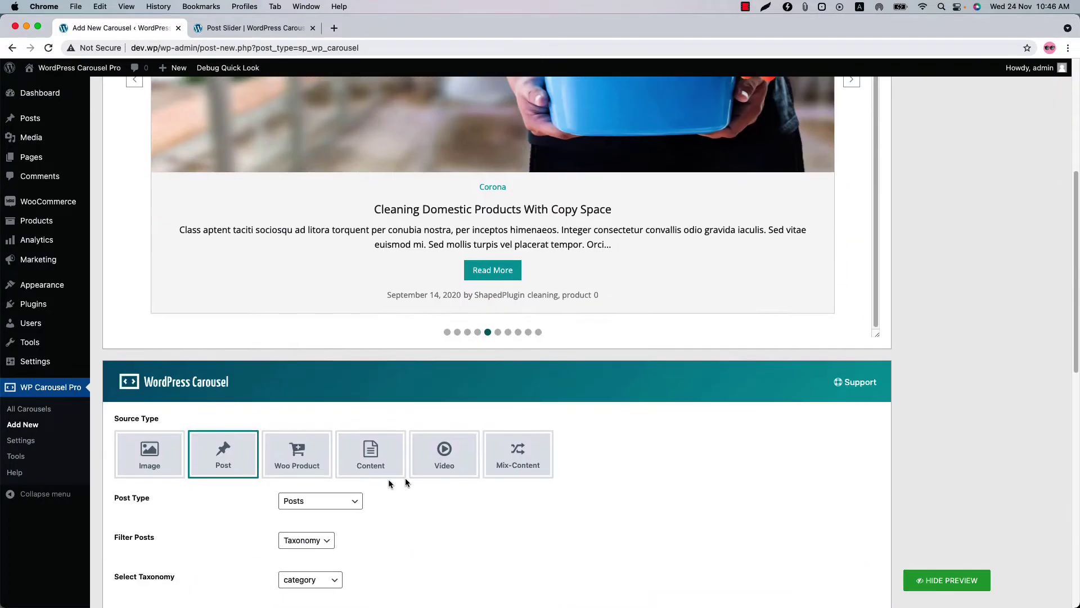
scroll(258, 499, "down", 3)
Step: In Style Settings, set the content position to Overlay and refresh the preview
left_click(258, 429)
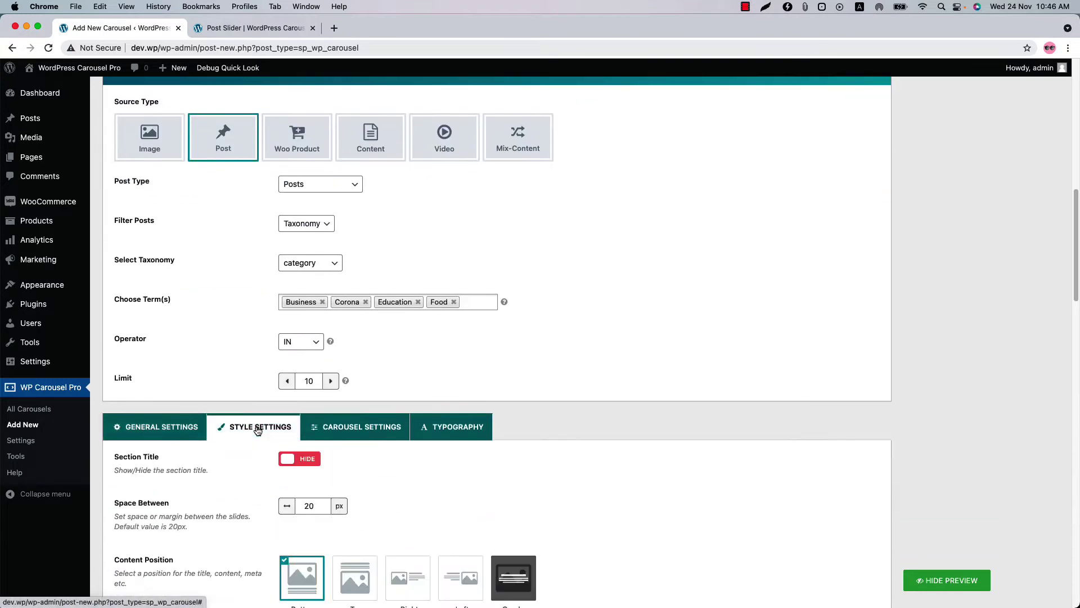
scroll(256, 429, "down", 3)
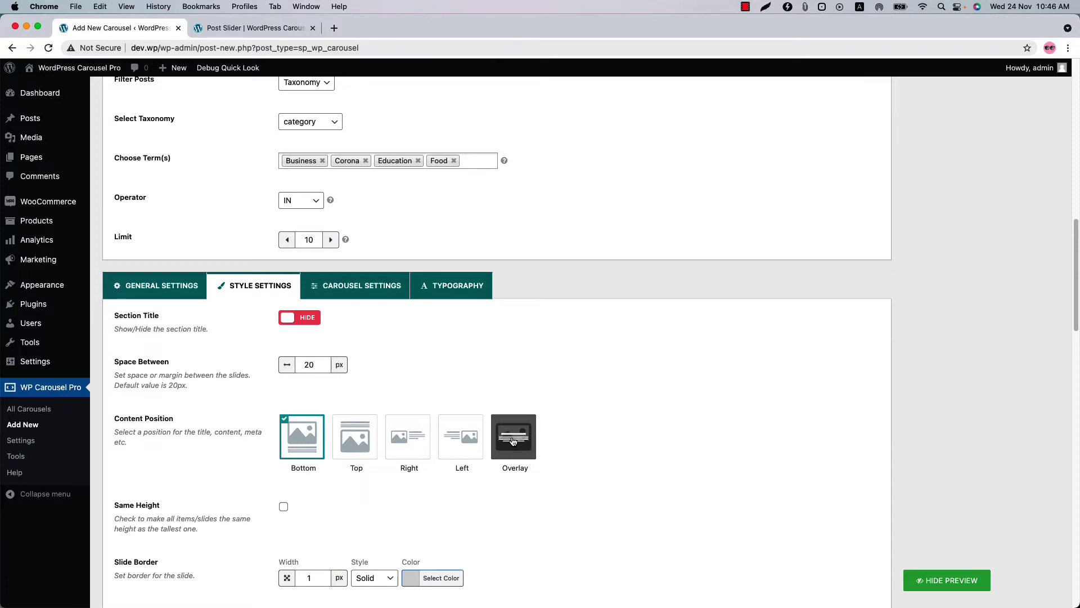
left_click(519, 443)
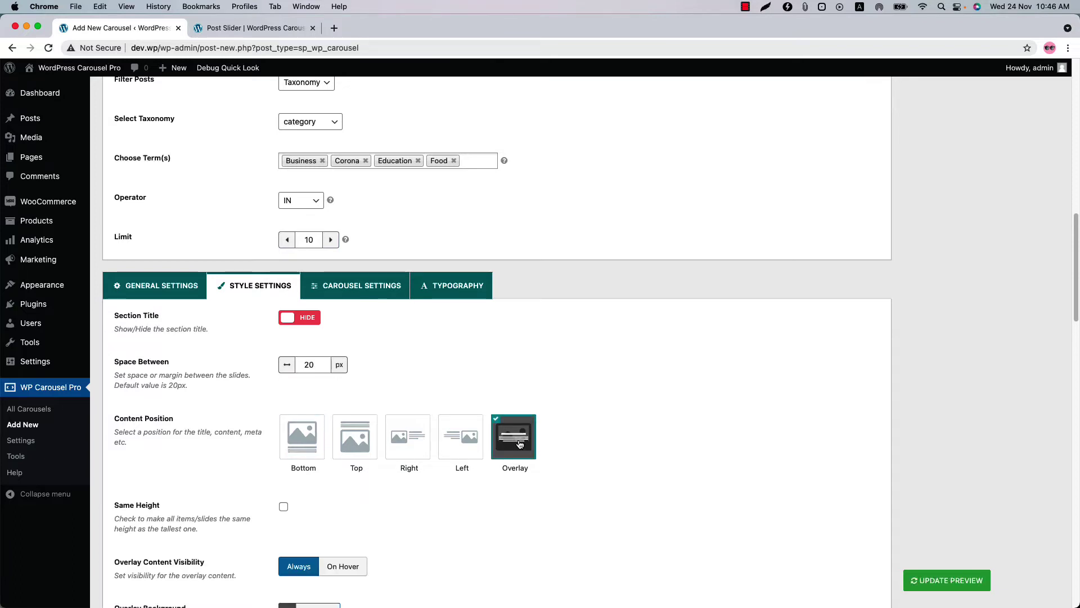
left_click(956, 588)
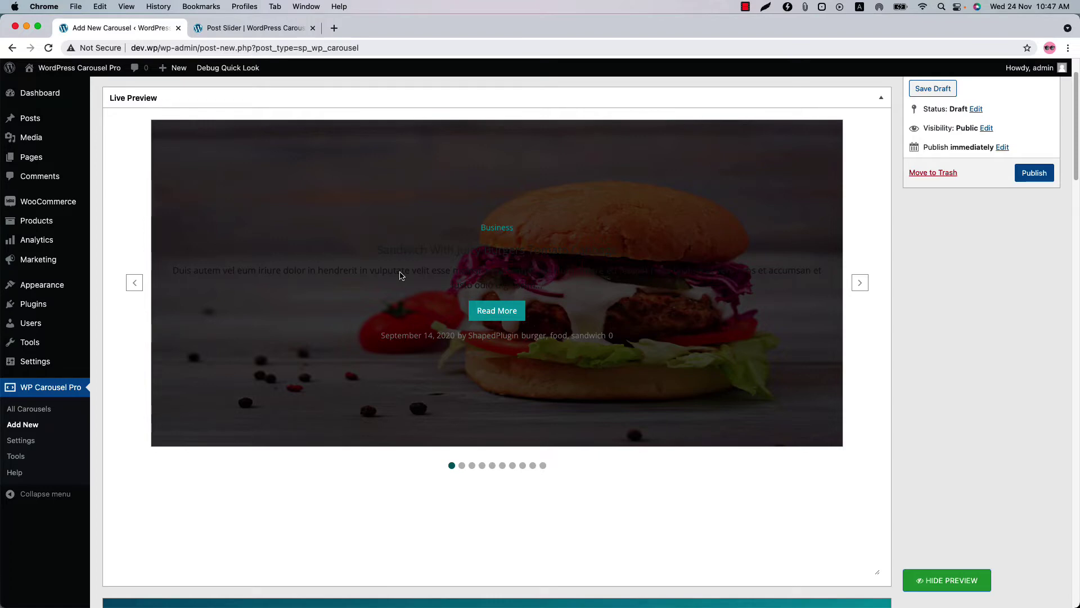
Step: In Typography, set the post title font colour and title hover colour to white
scroll(382, 406, "down", 6)
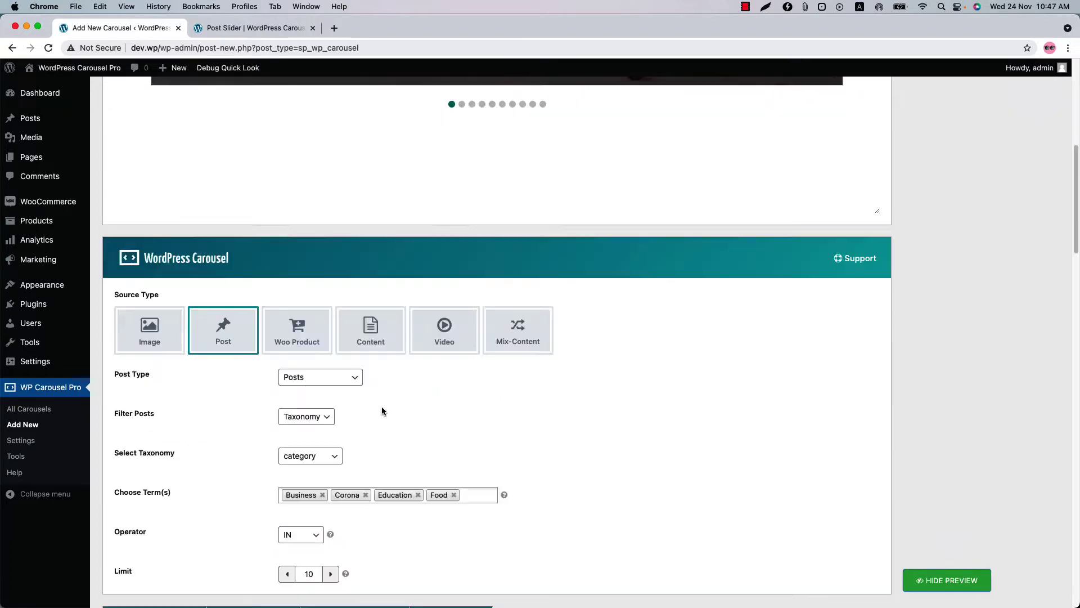
scroll(523, 373, "down", 4)
left_click(458, 389)
scroll(485, 431, "down", 4)
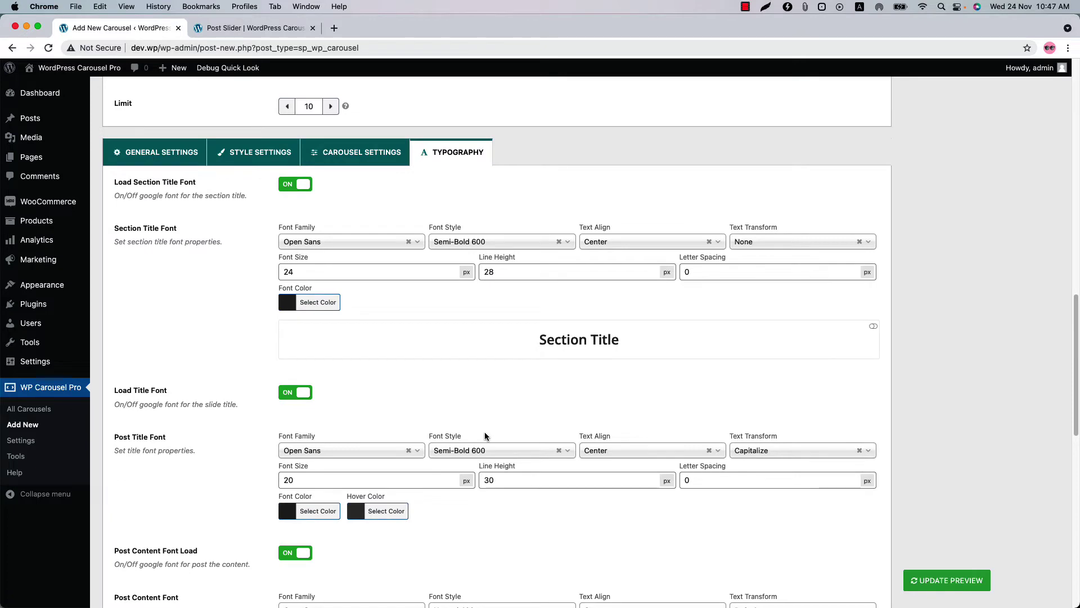
scroll(485, 433, "down", 9)
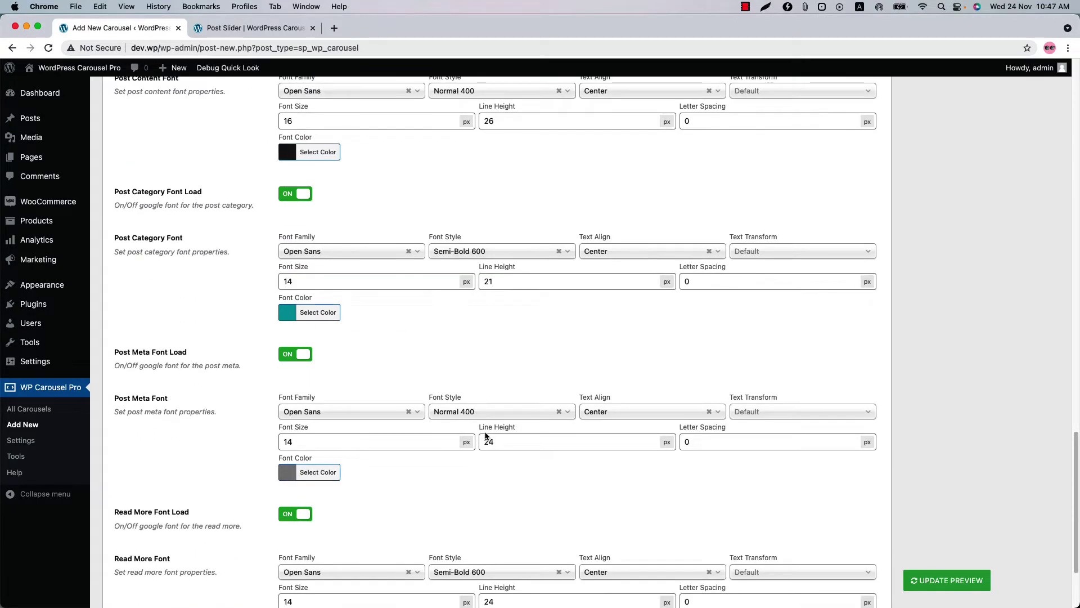
scroll(485, 432, "down", 3)
scroll(485, 432, "up", 6)
scroll(484, 431, "up", 1)
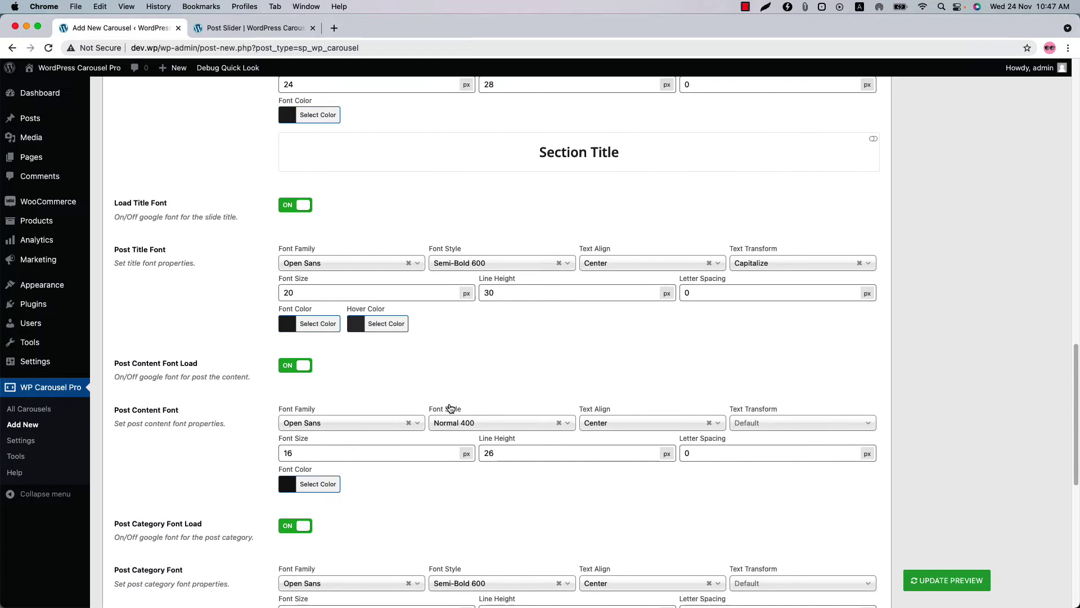
left_click(318, 325)
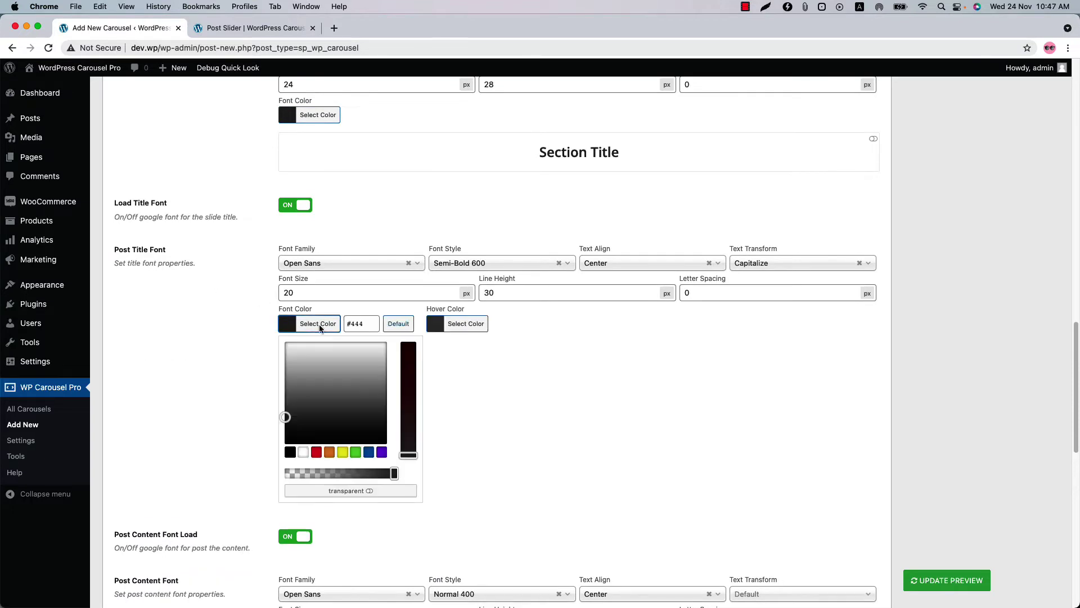
left_click(313, 452)
left_click(459, 324)
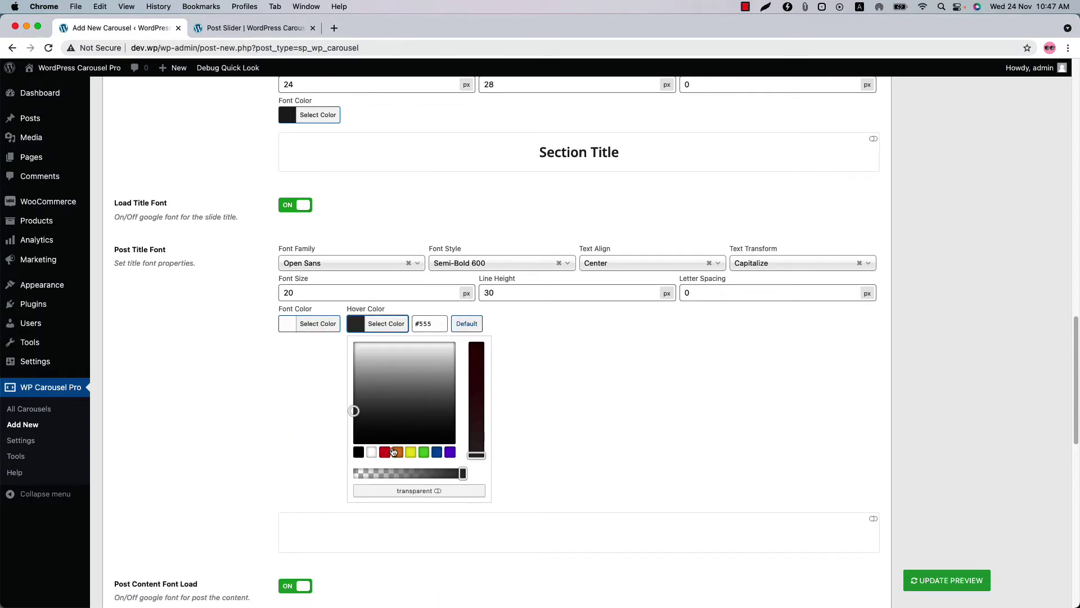
left_click(376, 454)
left_click(186, 427)
Step: Make post content, category and meta text white, then update the preview
scroll(185, 427, "down", 4)
left_click(318, 320)
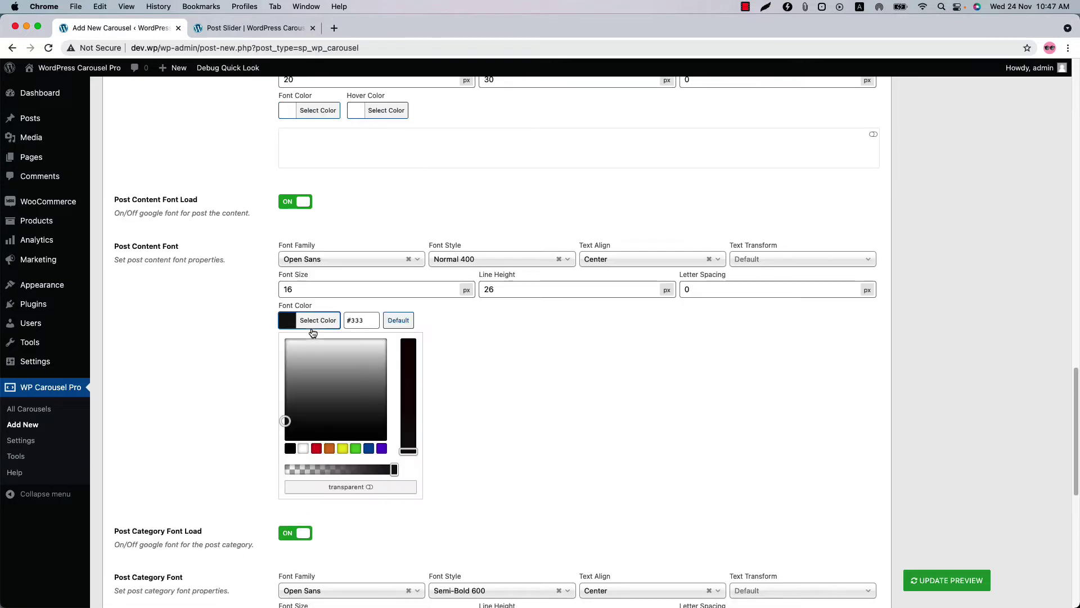
left_click(302, 447)
scroll(183, 445, "down", 4)
left_click(318, 405)
left_click(303, 352)
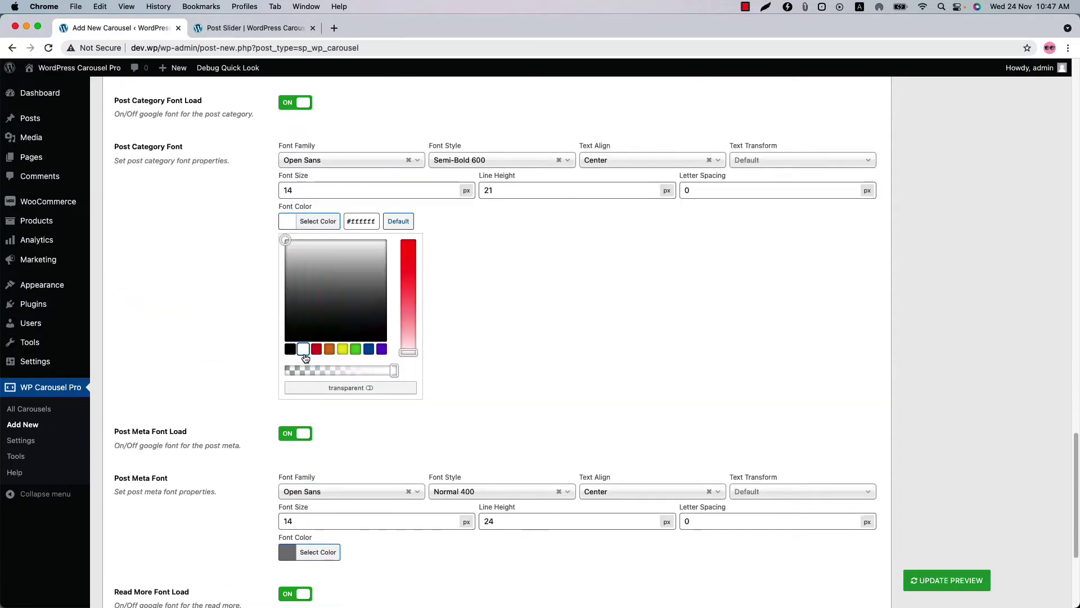
scroll(302, 366, "down", 2)
left_click(318, 346)
left_click(303, 483)
left_click(226, 440)
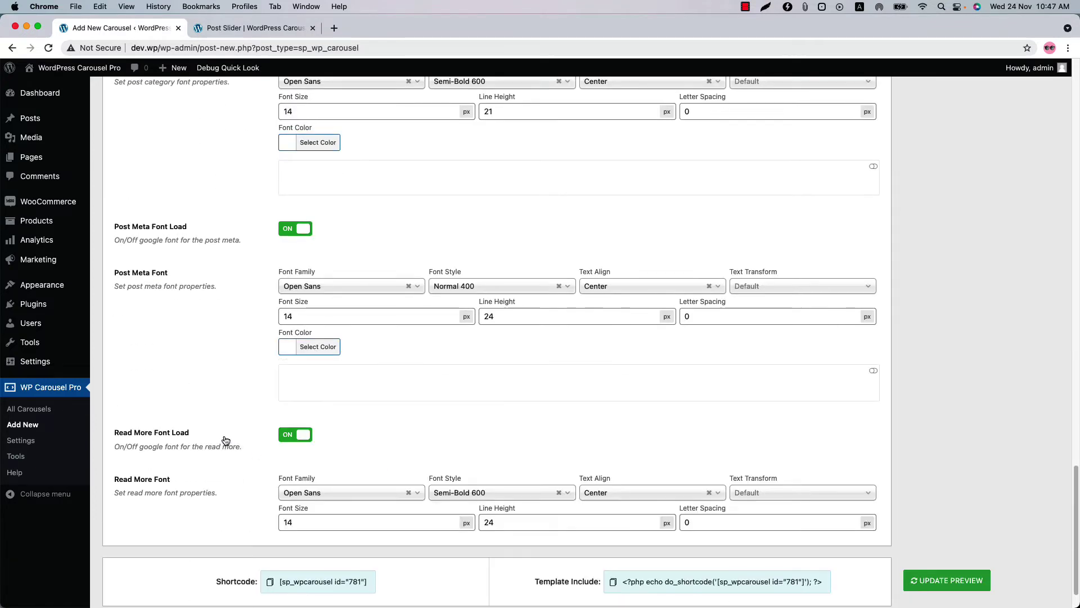
left_click(949, 579)
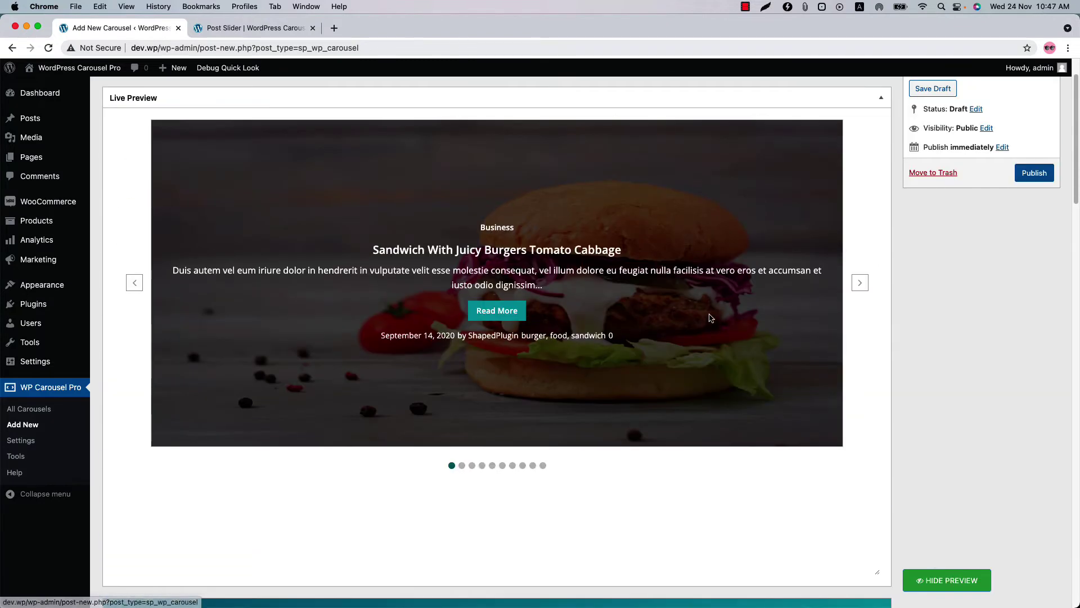
Step: Set the post title font family to Oswald at size 28 and refresh the preview
left_click(860, 282)
left_click(860, 282)
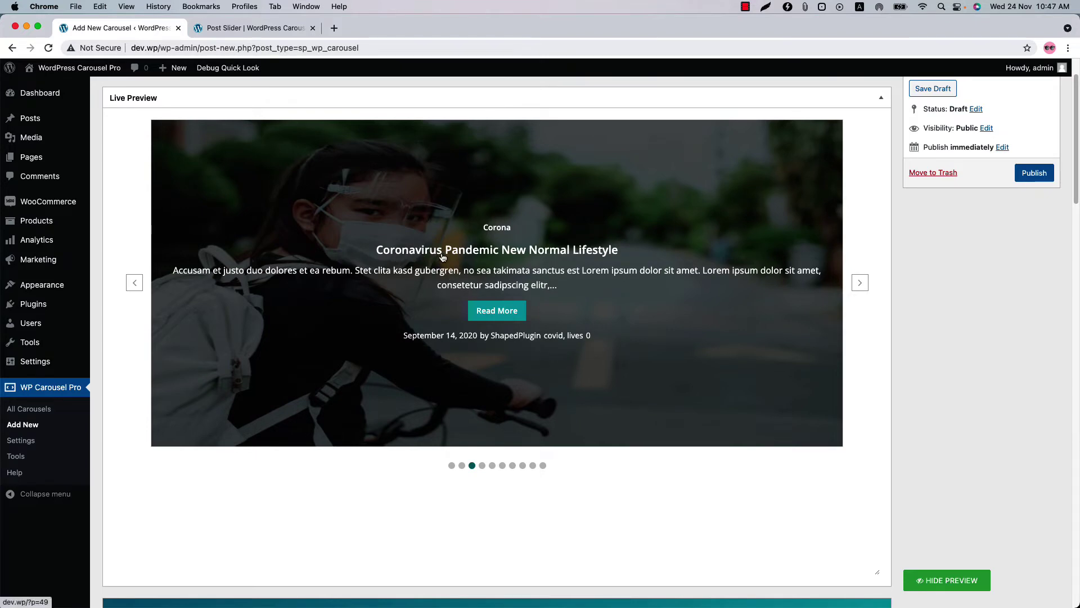
scroll(399, 424, "down", 15)
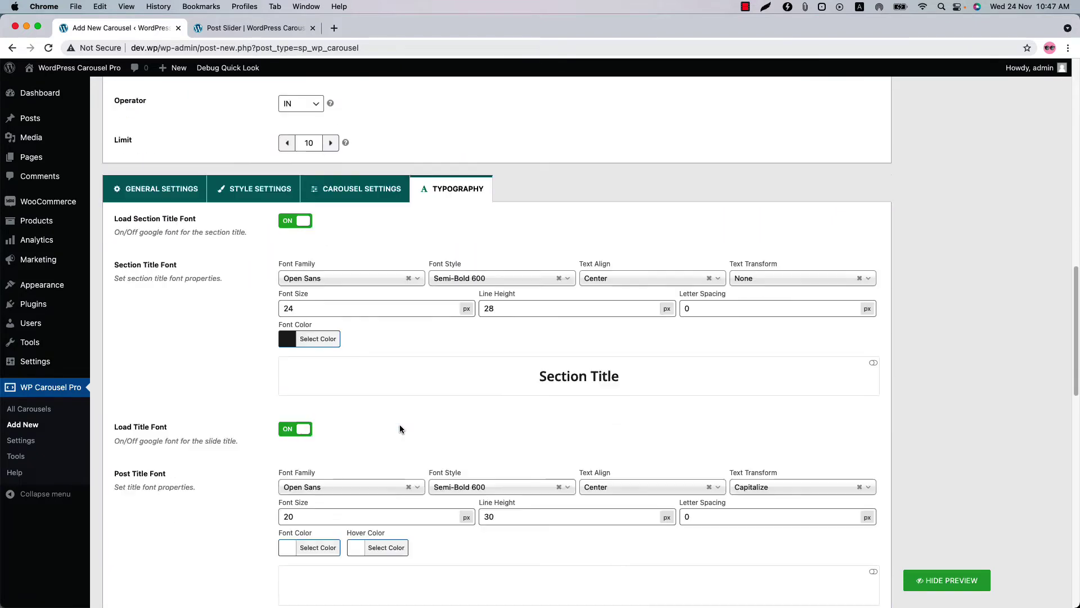
scroll(376, 283, "down", 4)
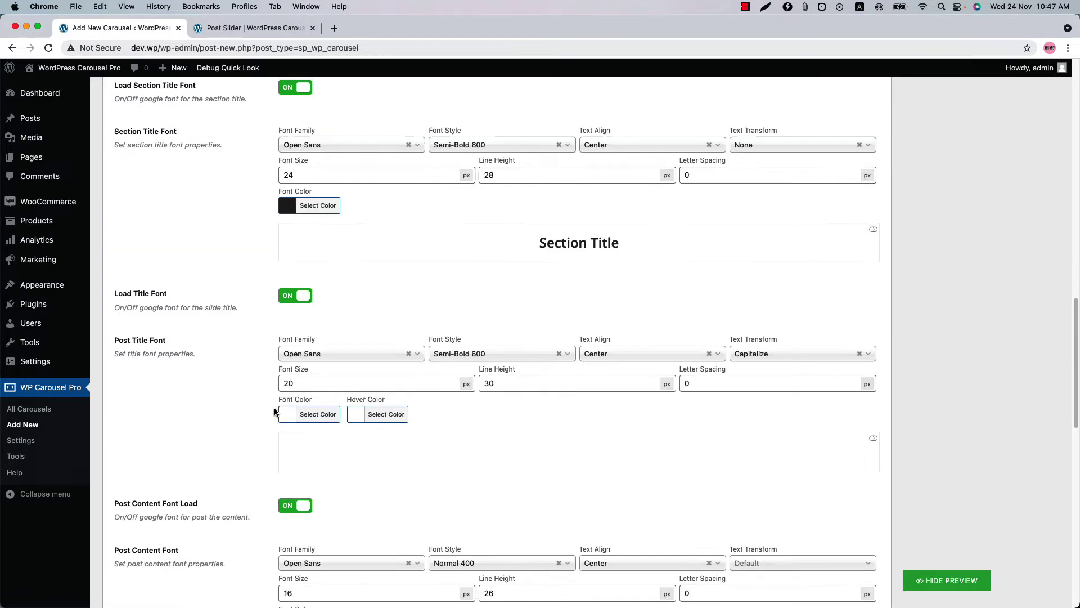
left_click(308, 314)
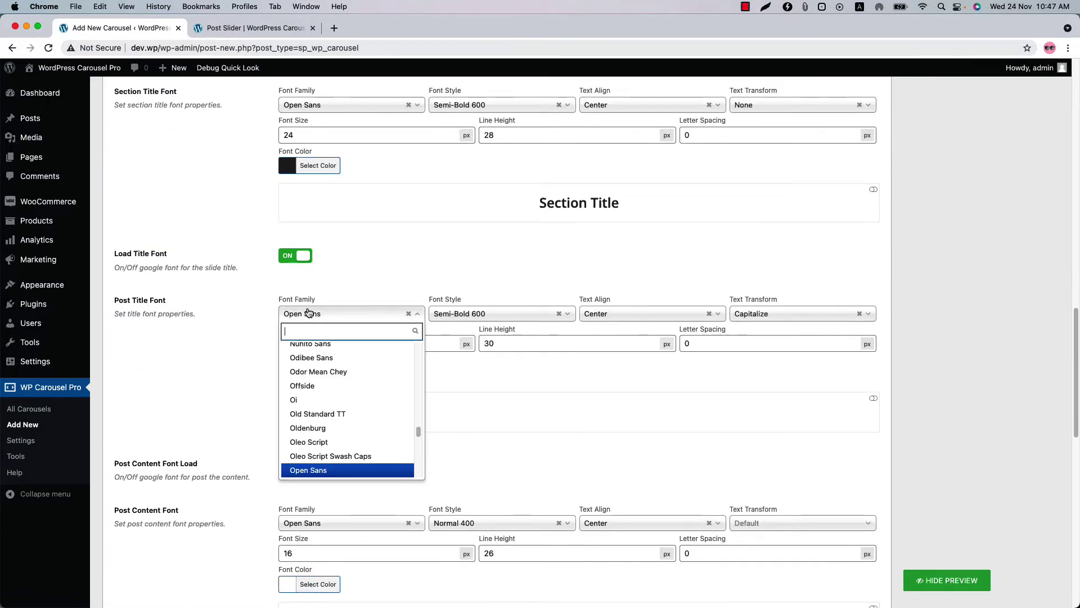
type("os")
left_click(303, 360)
double_click(307, 343)
type("28")
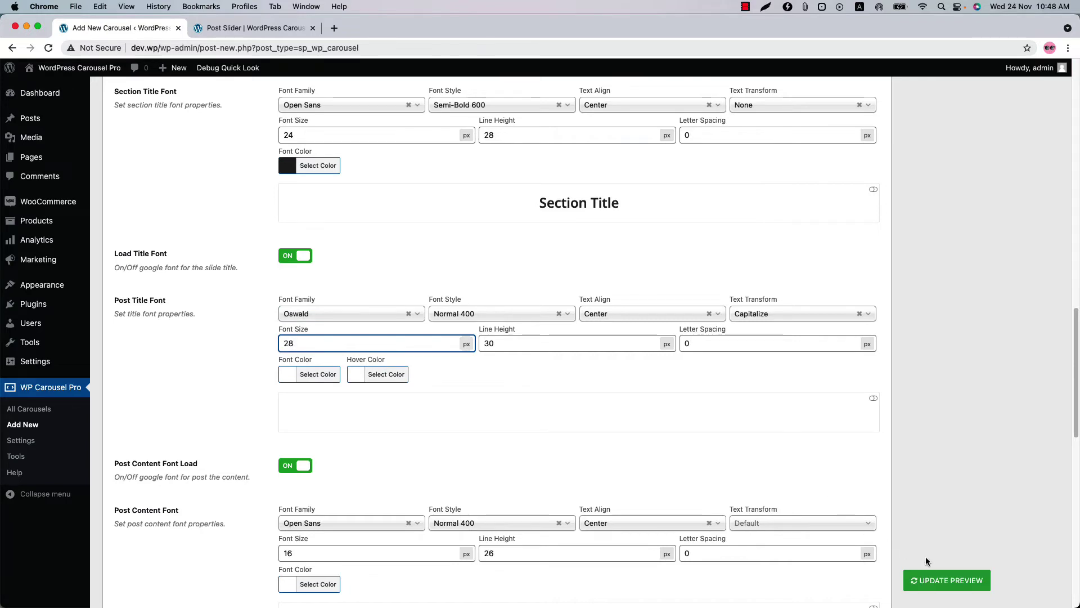
left_click(930, 580)
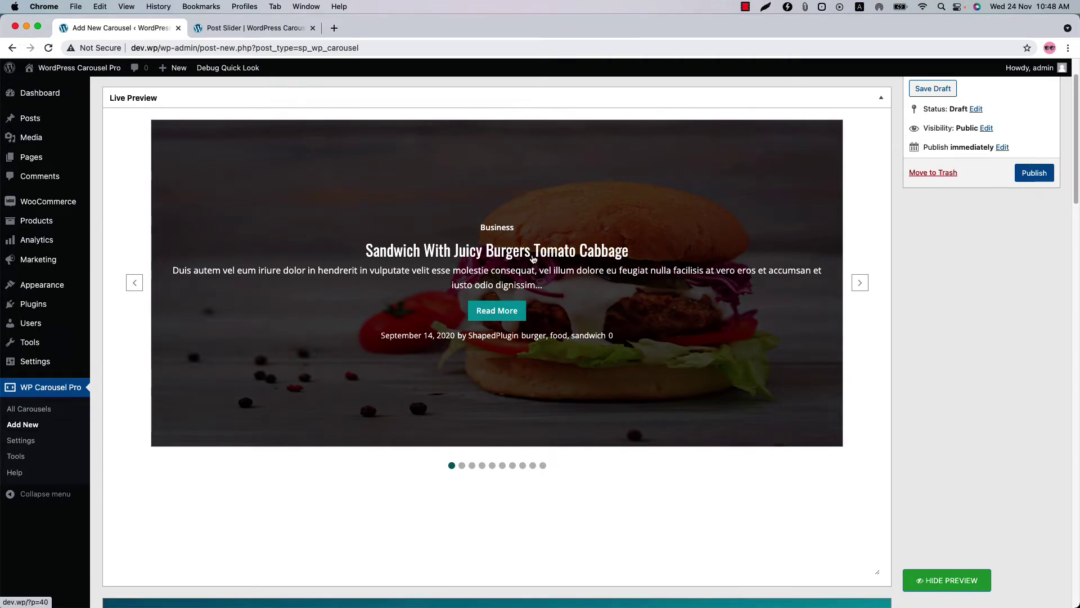
Step: Publish the carousel and copy its shortcode
left_click(1035, 174)
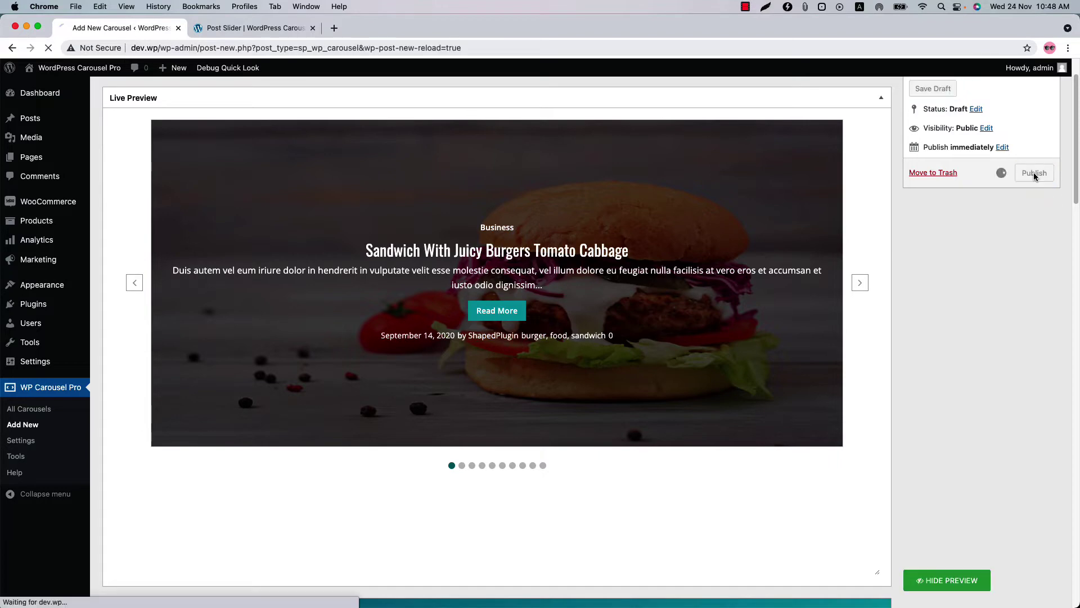
scroll(675, 338, "down", 20)
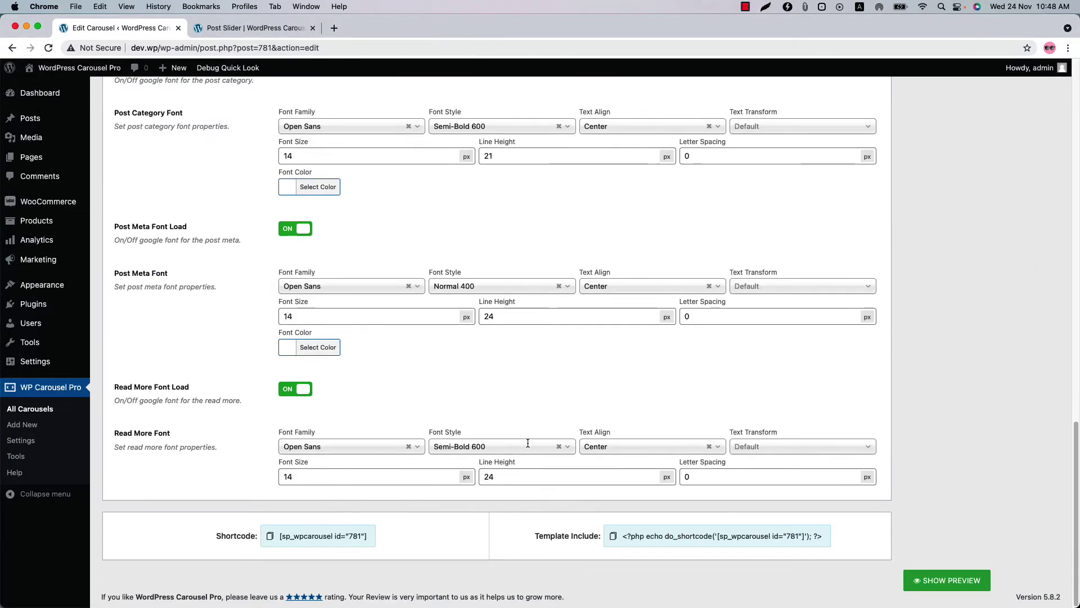
left_click(329, 537)
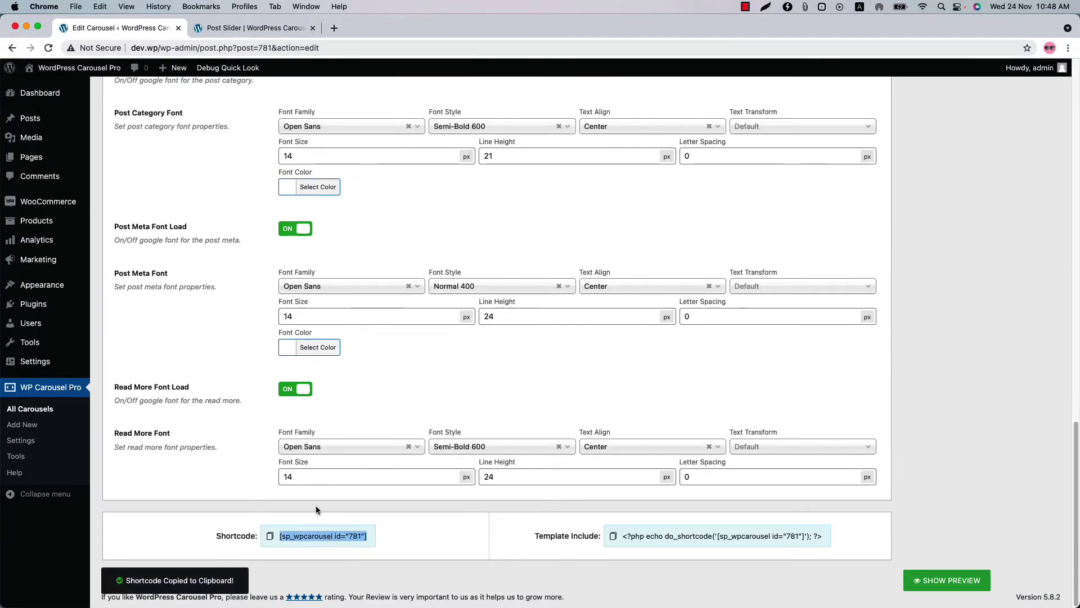
Step: Create a new page containing the pasted carousel shortcode and publish it
mouse_move(31, 161)
left_click(115, 174, "super")
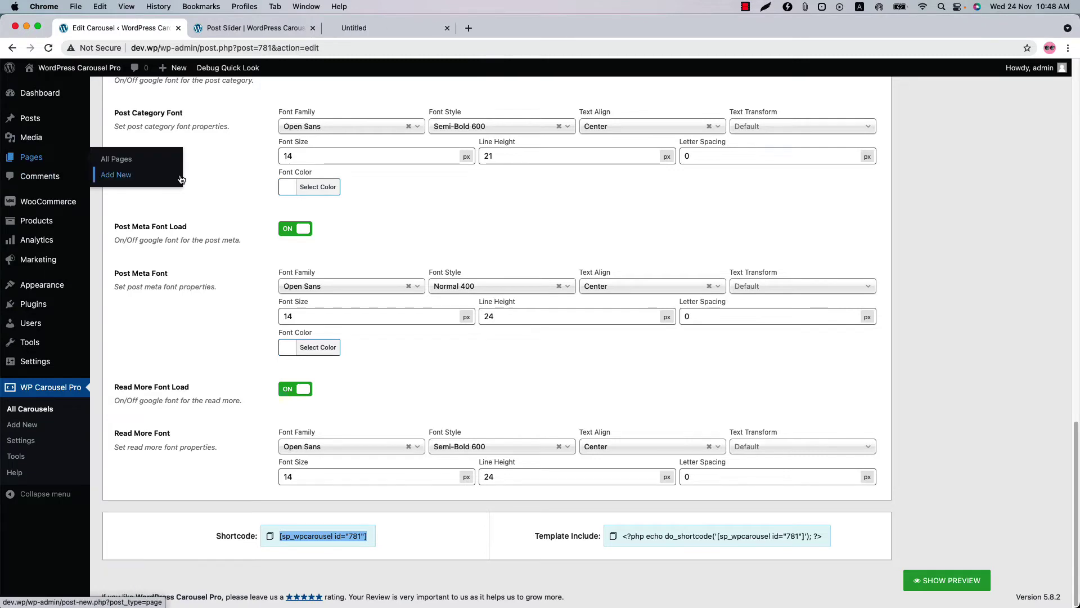
left_click(346, 30)
left_click(350, 181)
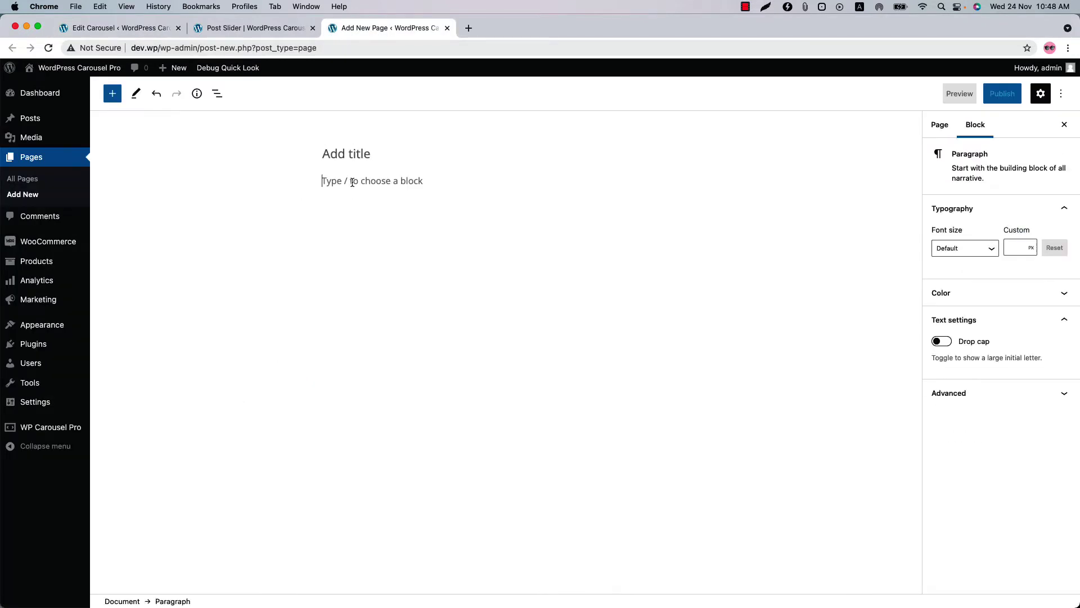
key("super+v")
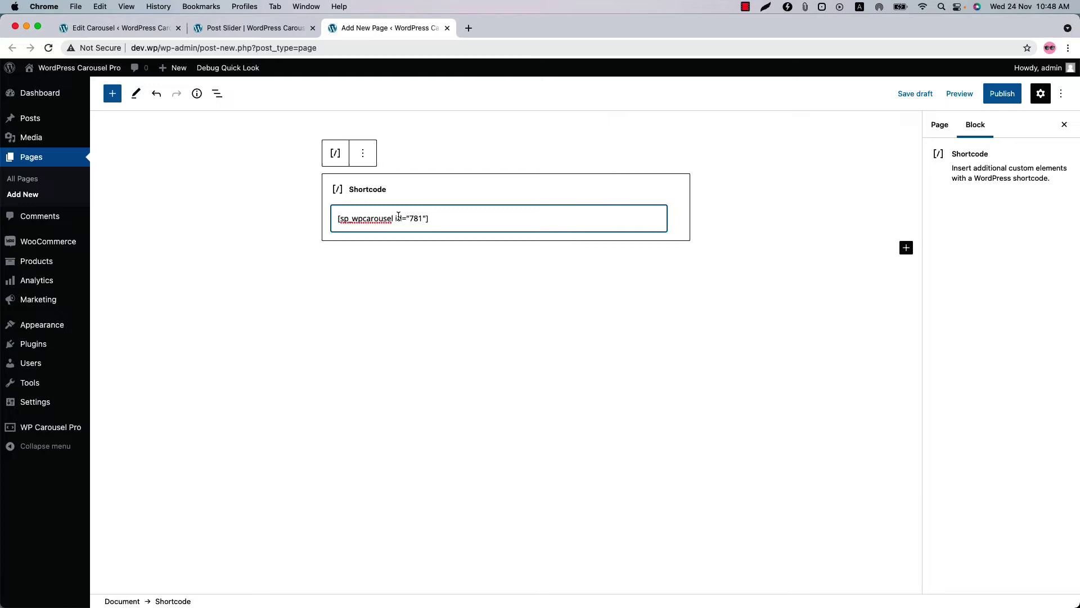
left_click(1002, 94)
left_click(970, 94)
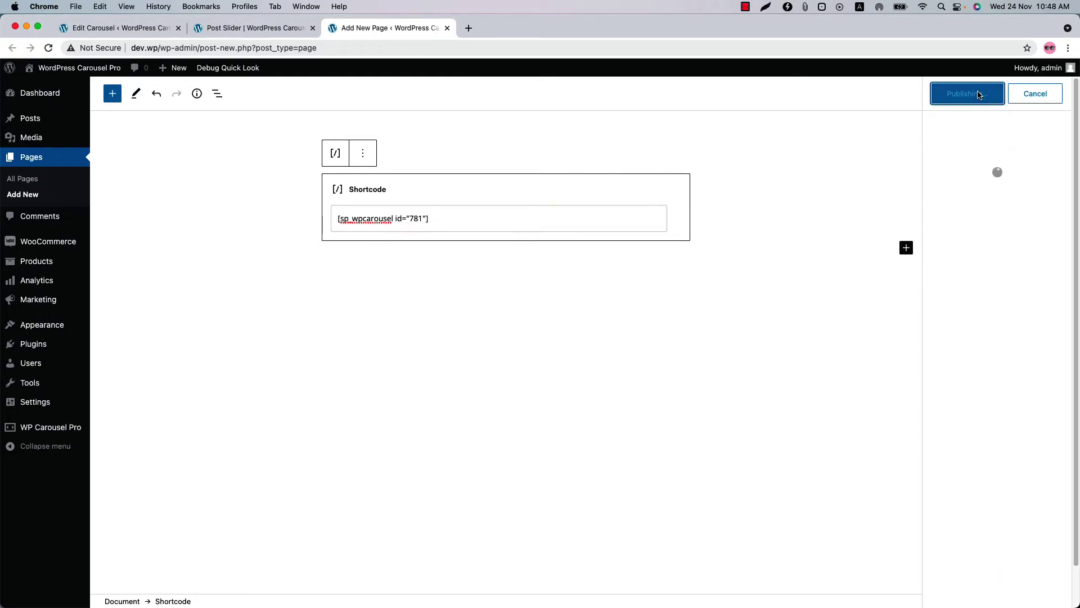
Step: View the published page and advance the slider to the Children Distance Education post
left_click(970, 215)
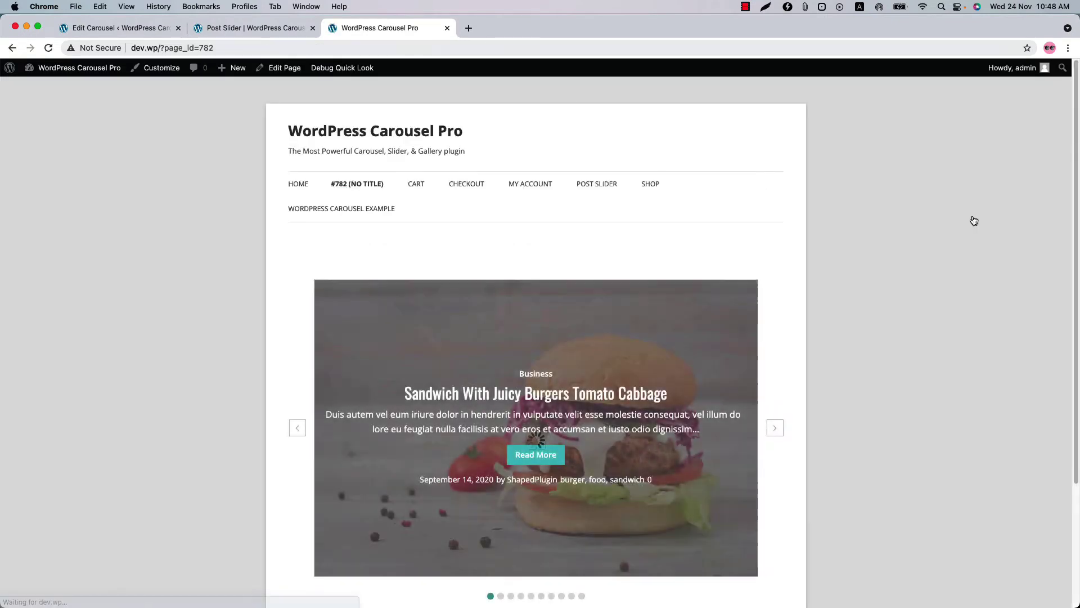
scroll(893, 330, "down", 2)
left_click(776, 327)
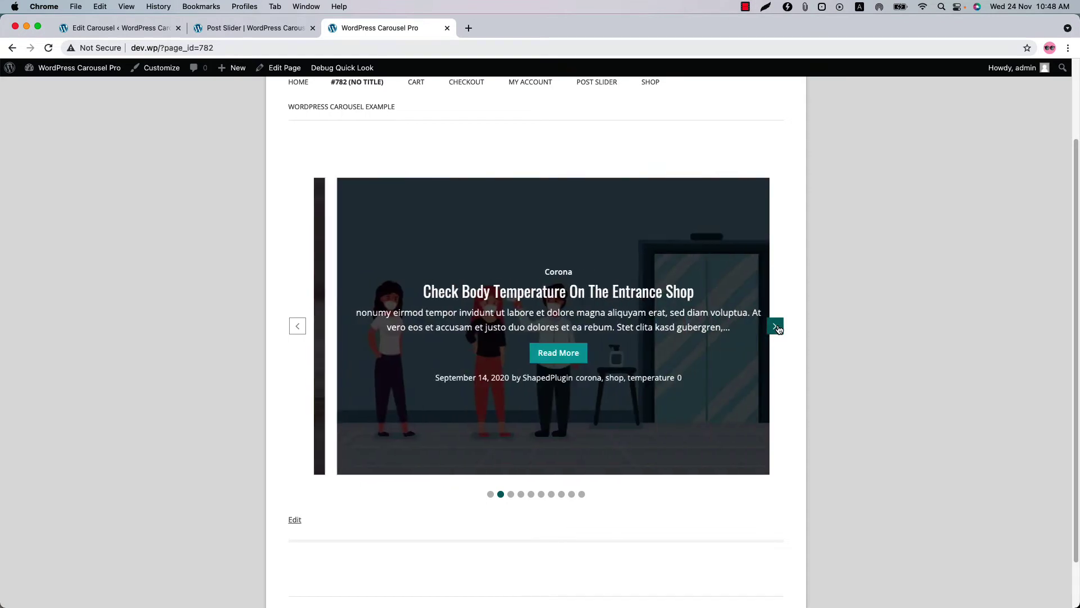
left_click(776, 327)
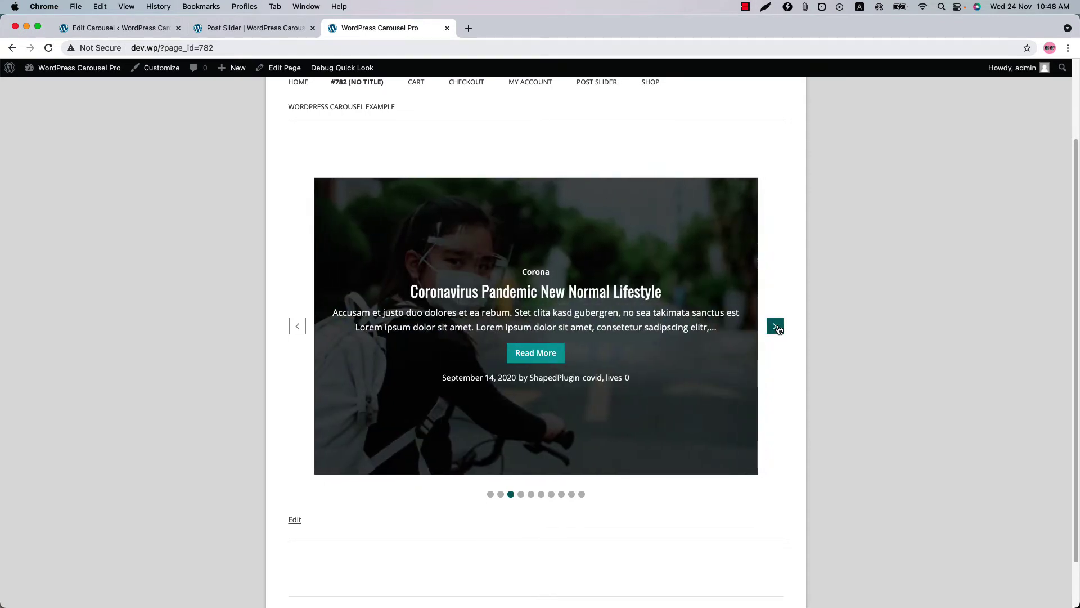
left_click(776, 327)
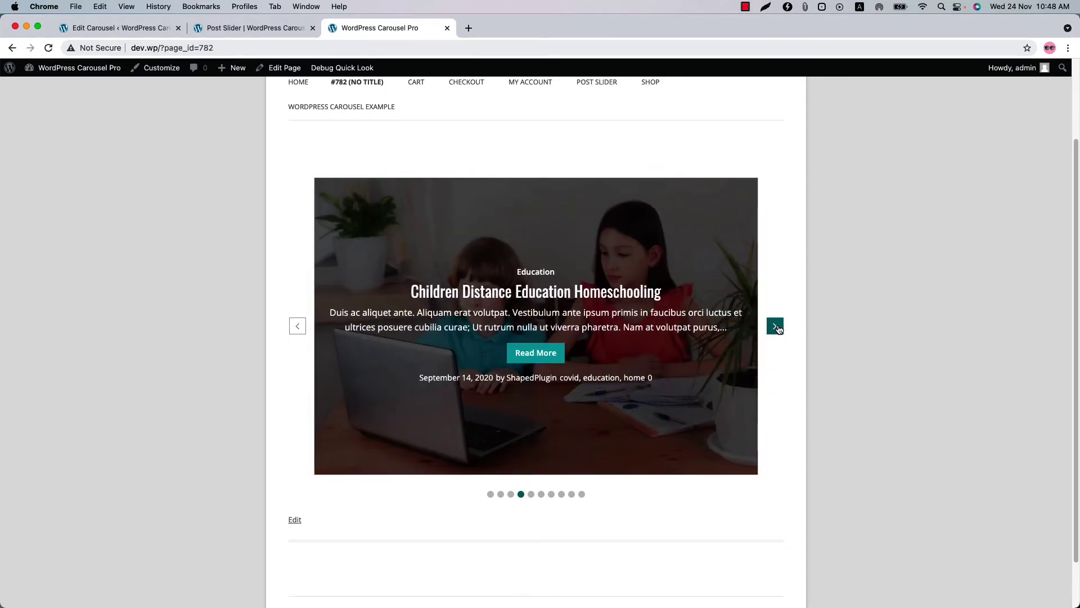
Step: Set Overlay Content Visibility to On Hover in Style Settings and update the carousel
left_click(119, 28)
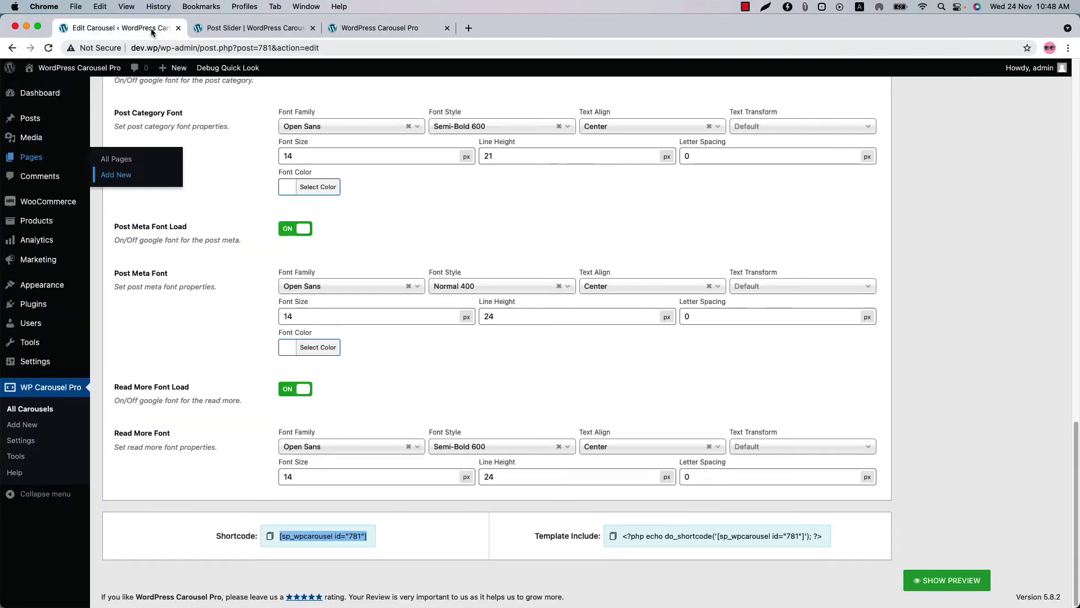
scroll(481, 400, "up", 5)
scroll(482, 403, "up", 10)
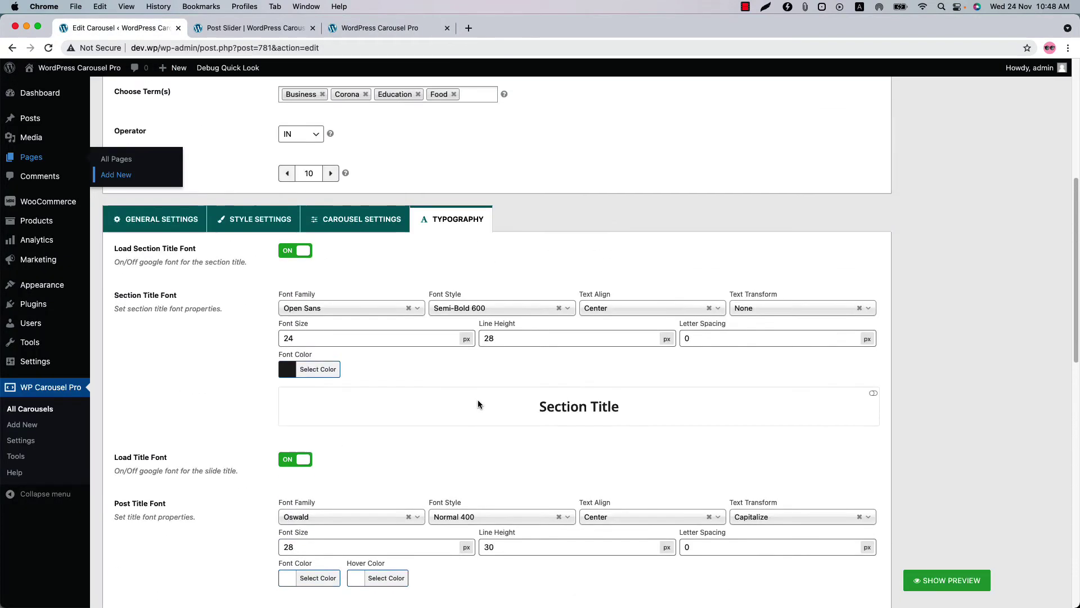
left_click(259, 220)
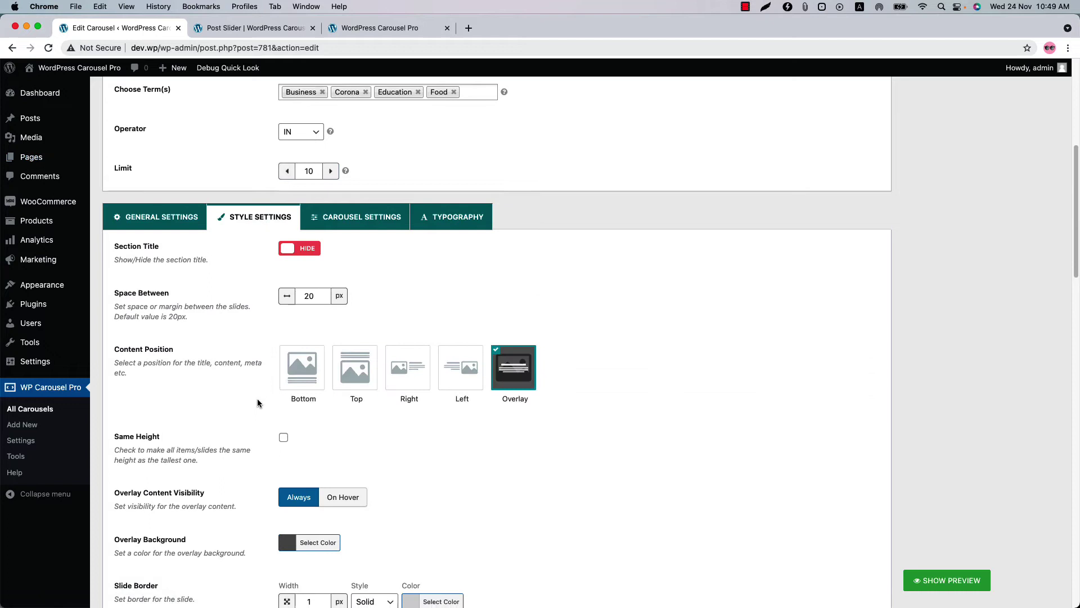
scroll(257, 398, "down", 3)
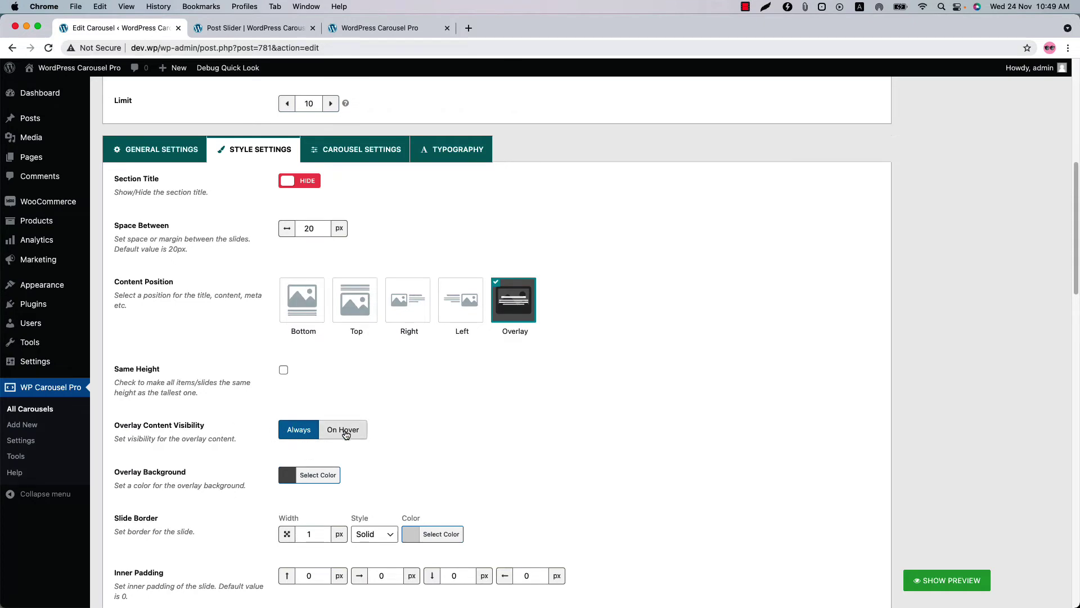
left_click(345, 434)
scroll(849, 448, "up", 10)
left_click(1034, 260)
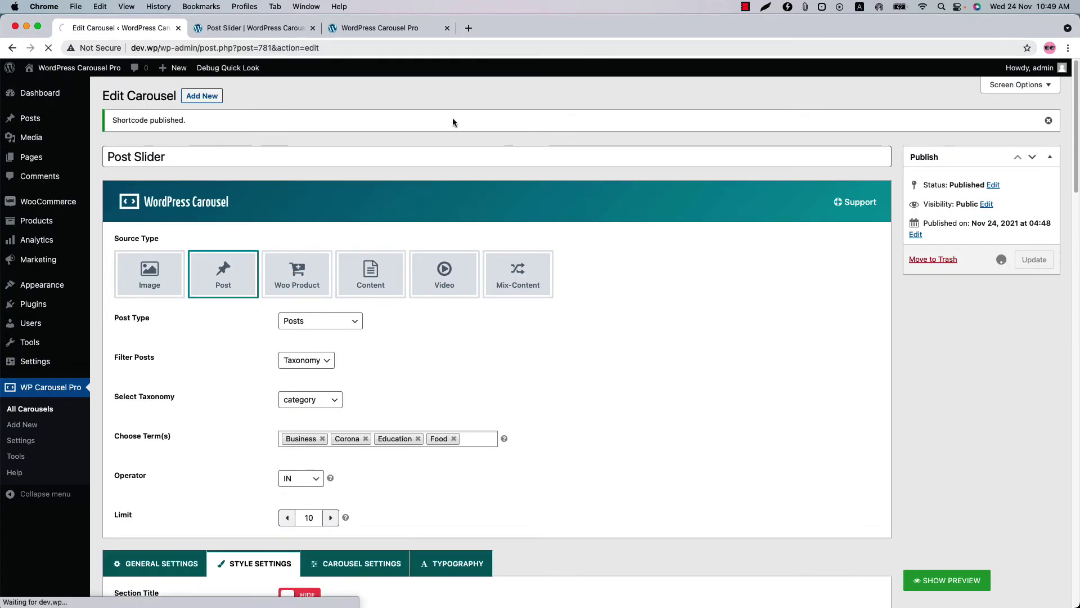
Step: Reload the live page to check the hover-only overlay, then return to the carousel
left_click(361, 33)
left_click(48, 49)
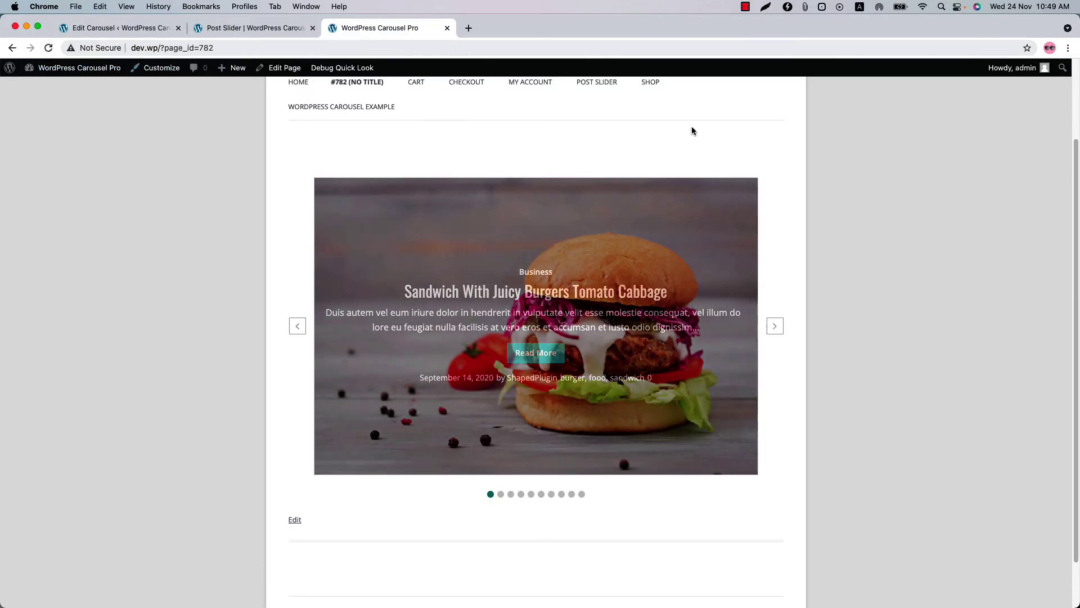
mouse_move(666, 241)
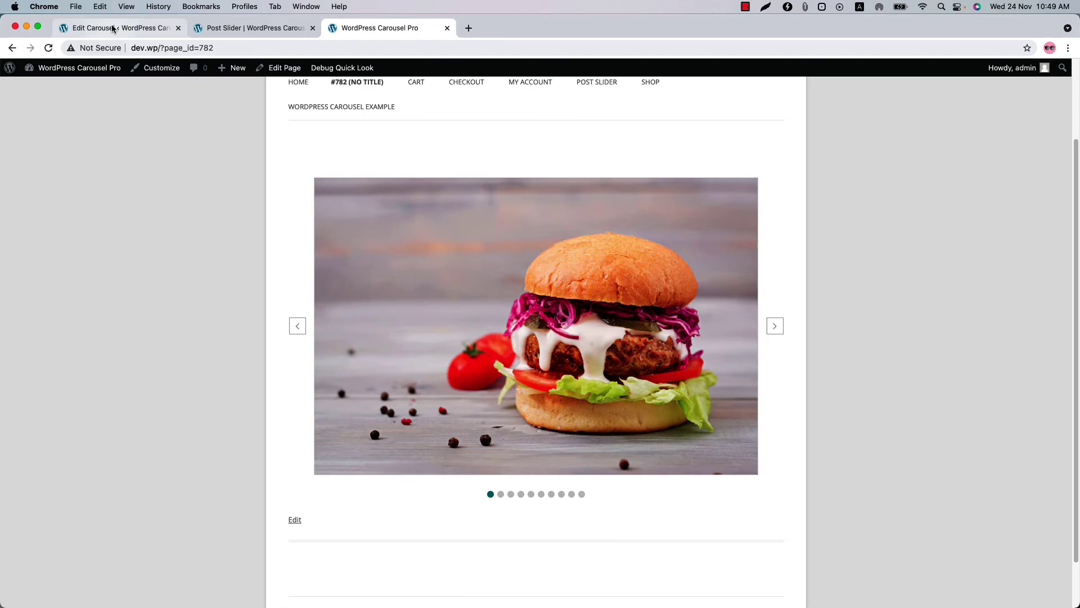
left_click(113, 29)
Step: Set overlay visibility to Always and hide the comment count, tags, author and date
scroll(236, 356, "down", 10)
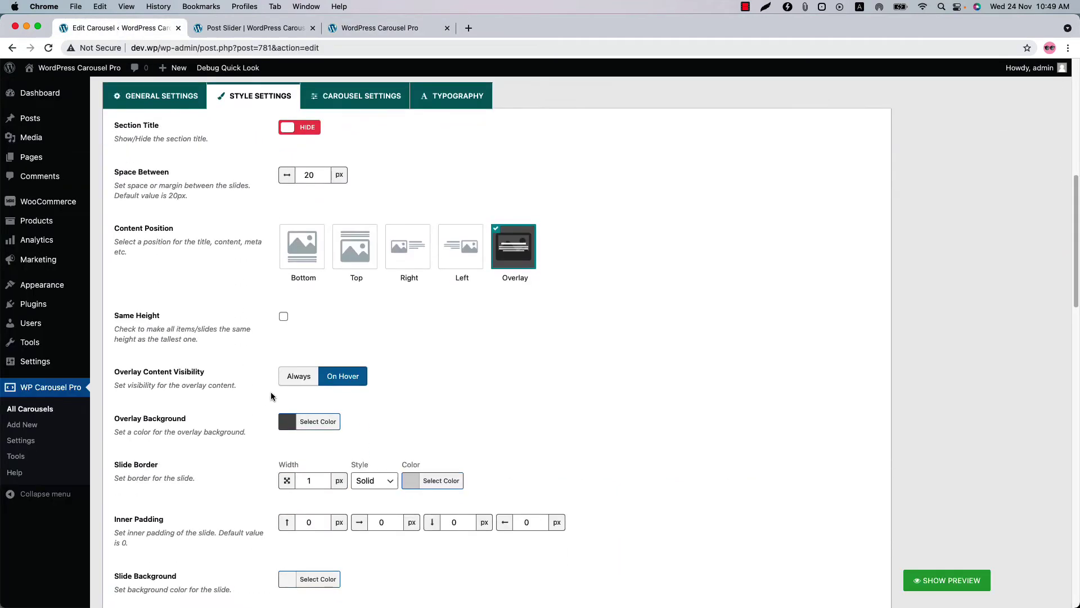
left_click(285, 378)
scroll(286, 378, "down", 8)
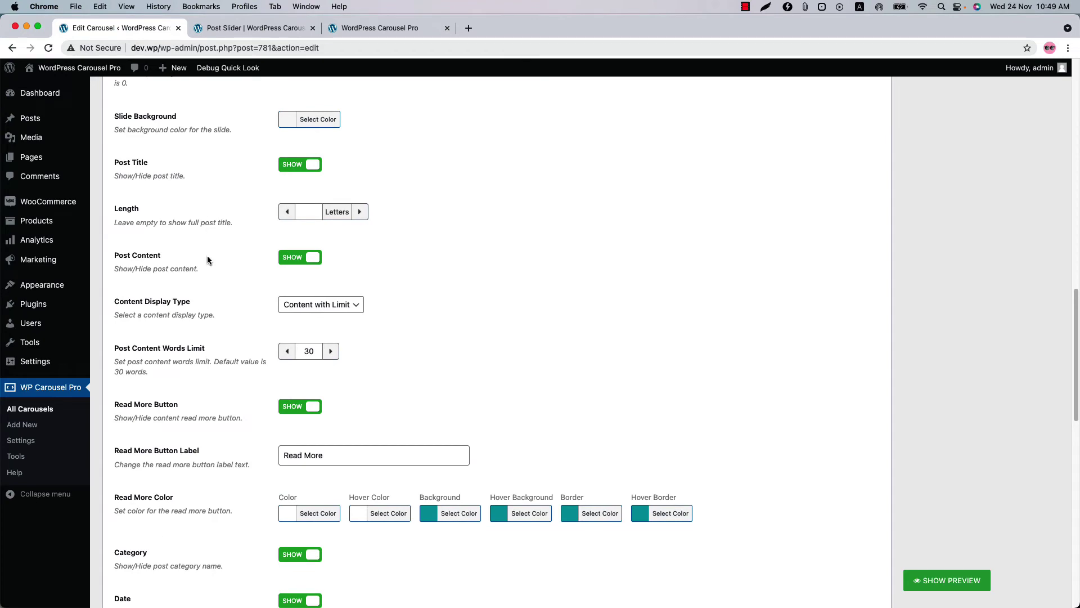
scroll(222, 329, "down", 5)
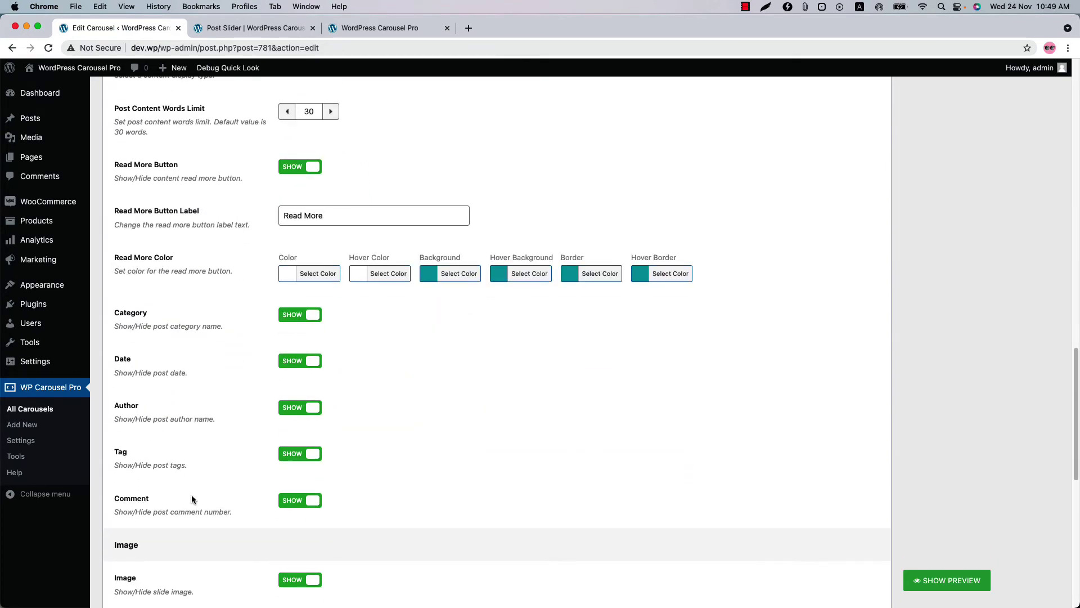
left_click(287, 502)
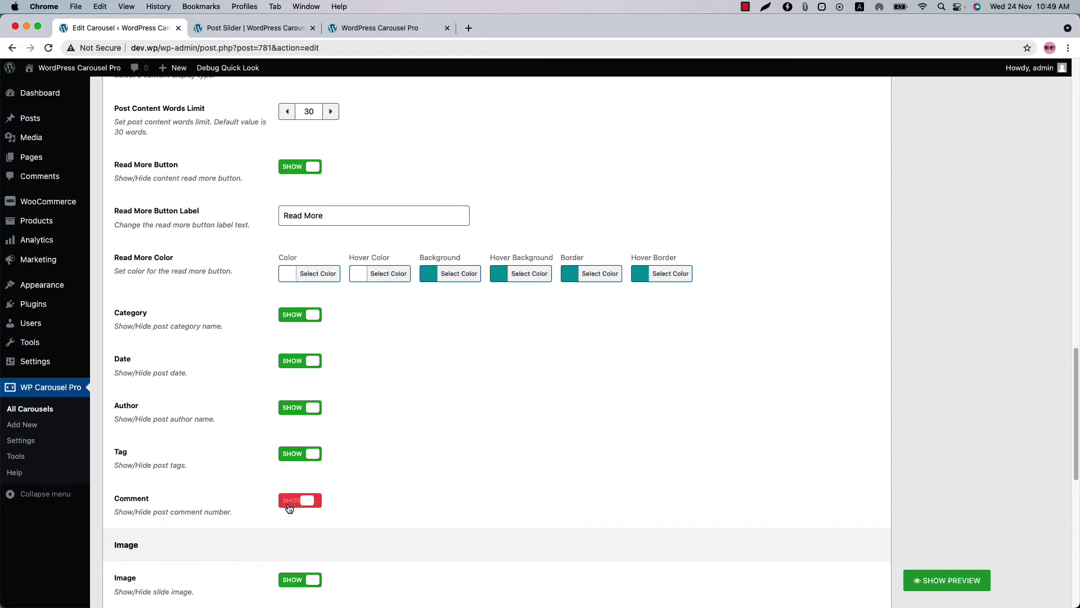
left_click(291, 457)
left_click(293, 408)
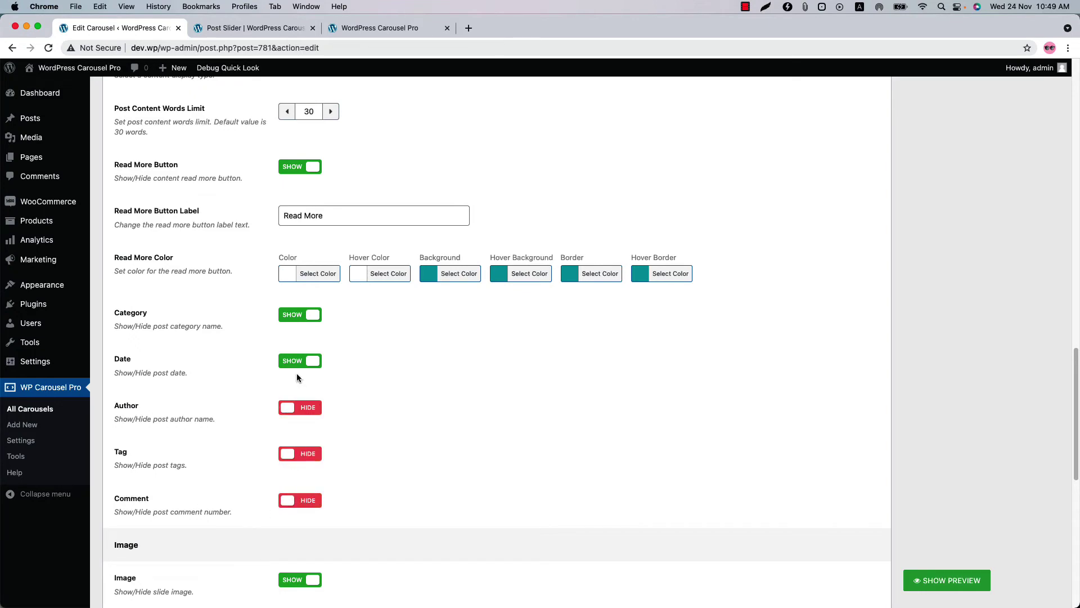
left_click(293, 363)
Step: Update the carousel and reload the live page to see the changes
scroll(811, 475, "up", 1)
scroll(812, 472, "up", 20)
left_click(1034, 211)
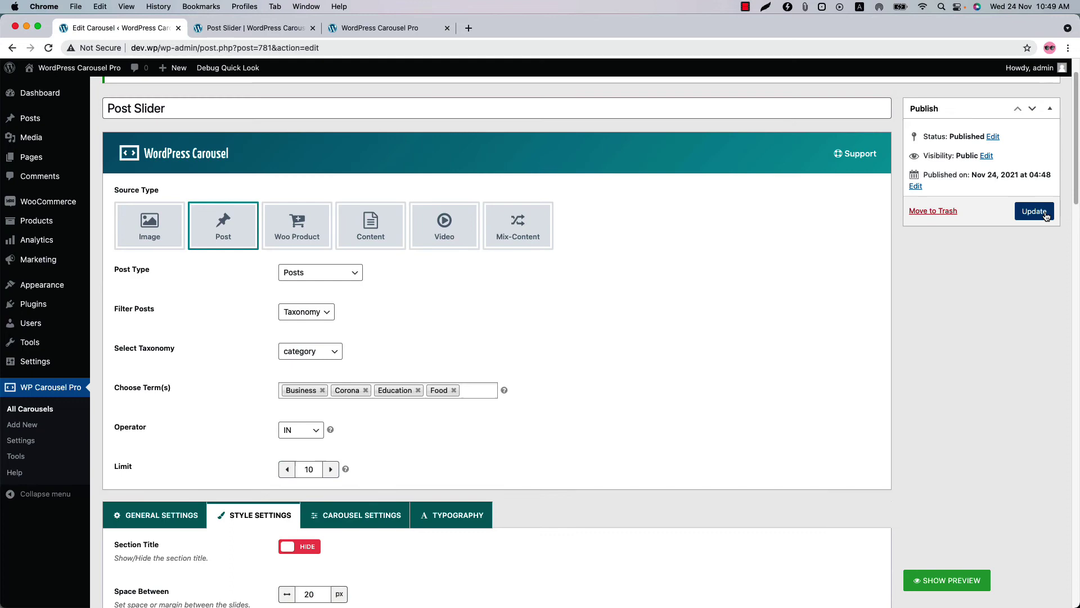
left_click(380, 28)
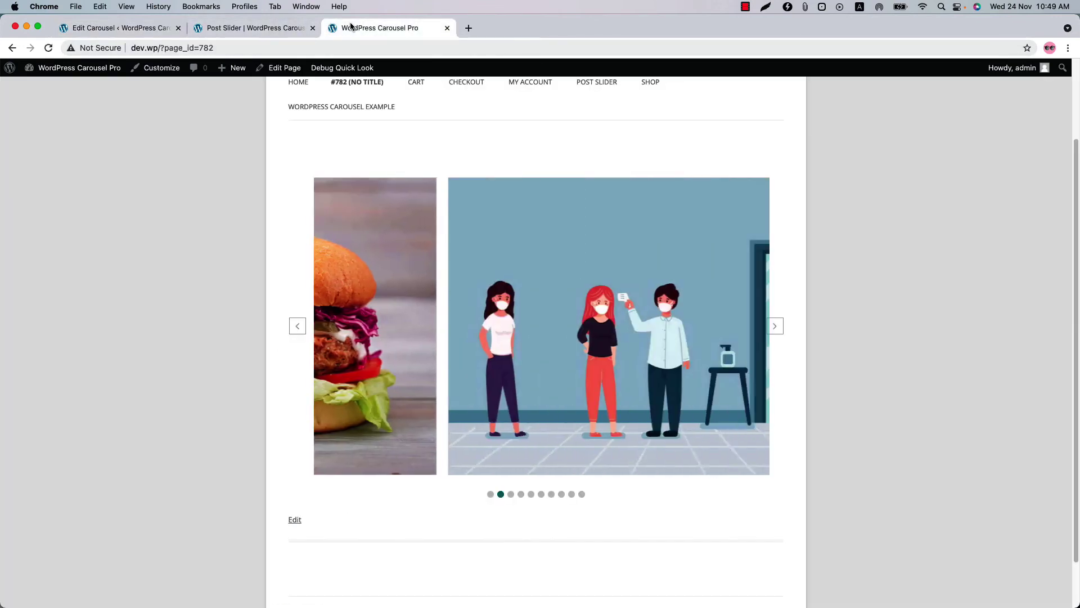
left_click(48, 48)
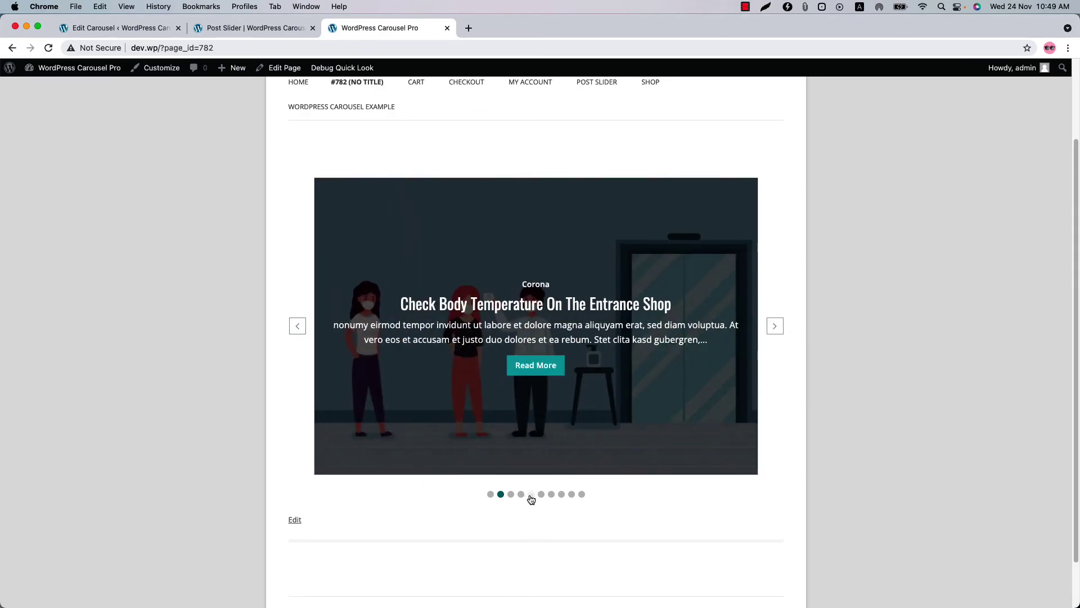
Step: In Carousel Settings, set the Slide Effect to Fade and update the carousel
left_click(124, 31)
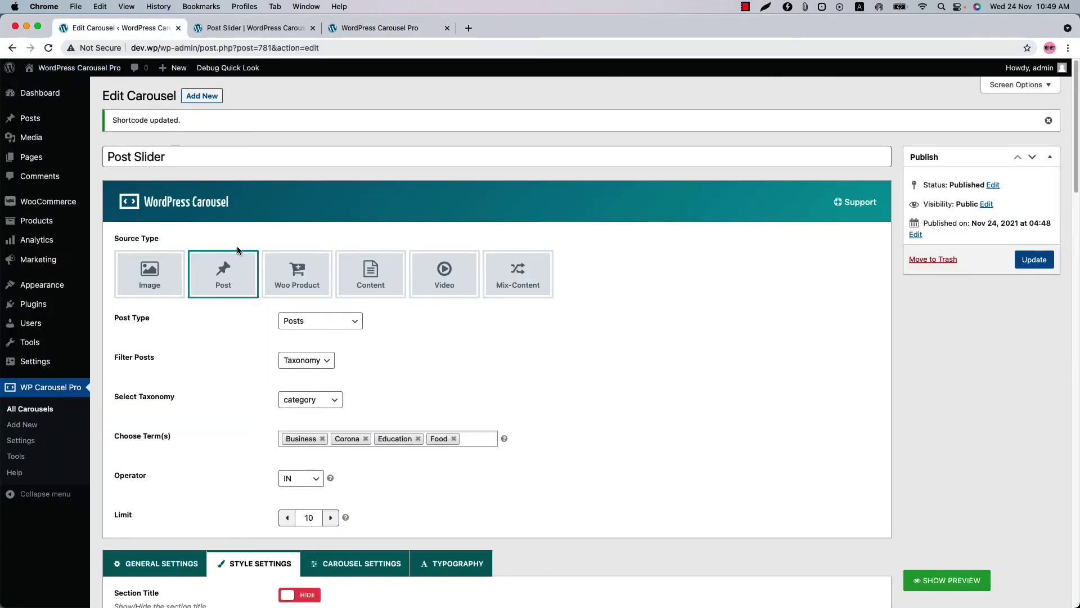
scroll(272, 421, "down", 3)
left_click(338, 396)
scroll(339, 437, "down", 2)
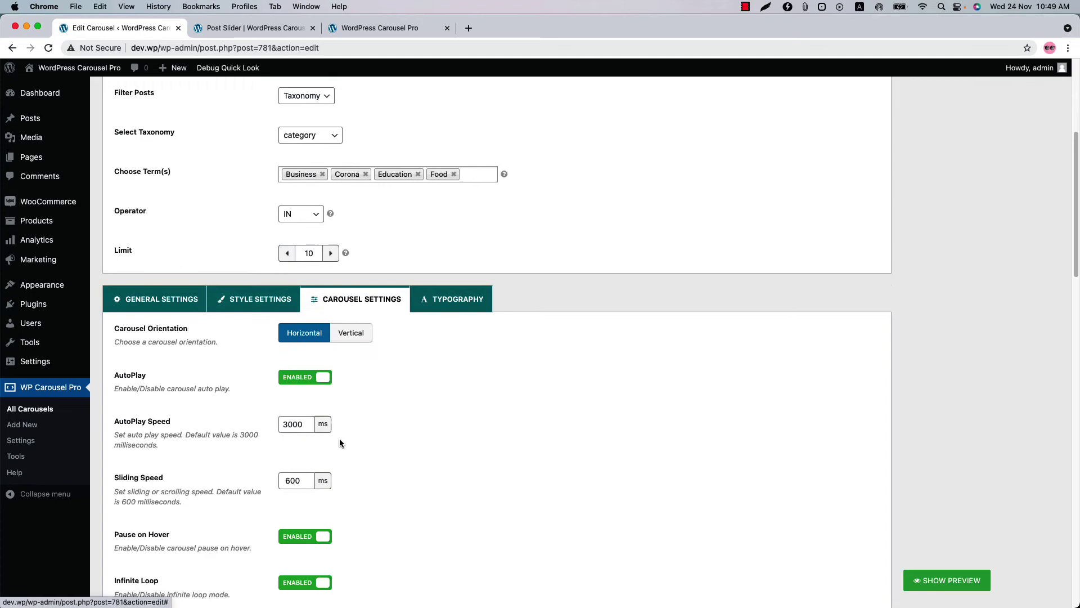
scroll(340, 443, "down", 6)
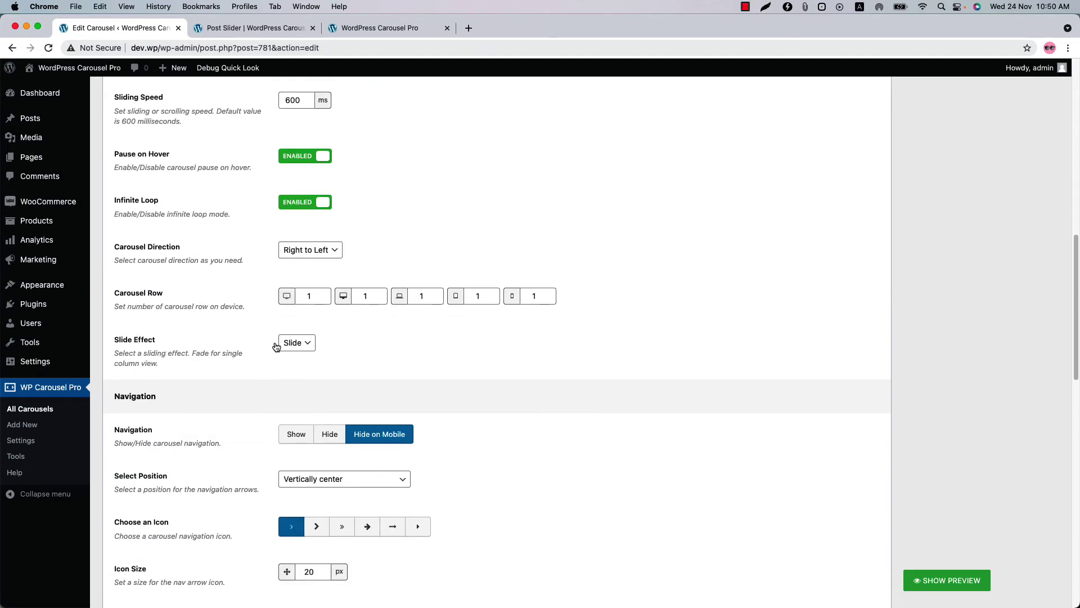
left_click(296, 343)
left_click(295, 356)
scroll(1076, 457, "up", 10)
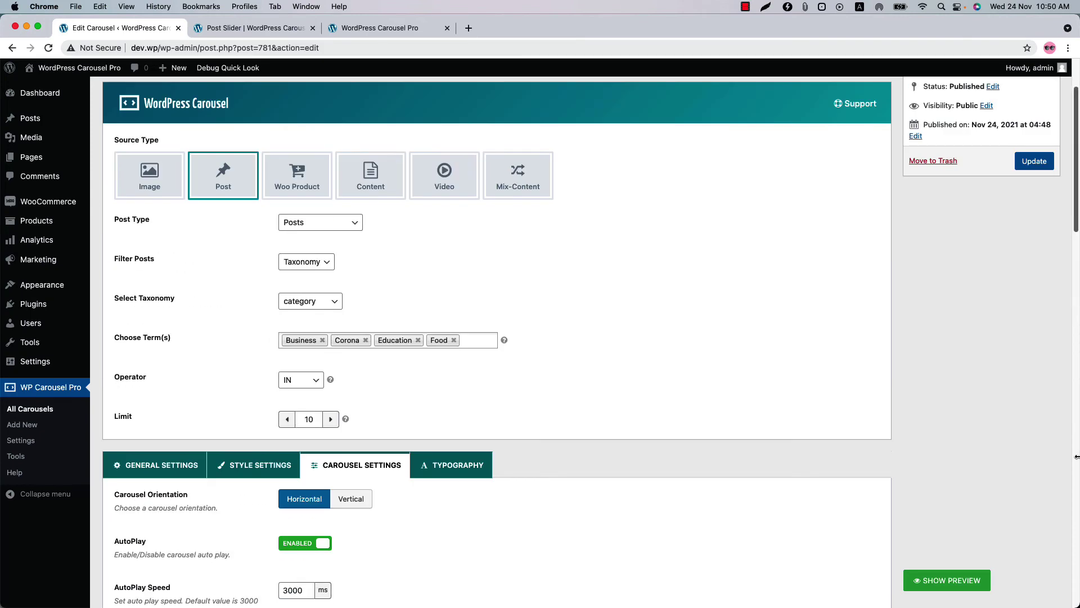
left_click(1033, 161)
Step: Reload the live page and advance the slider to watch the fade transition
left_click(360, 28)
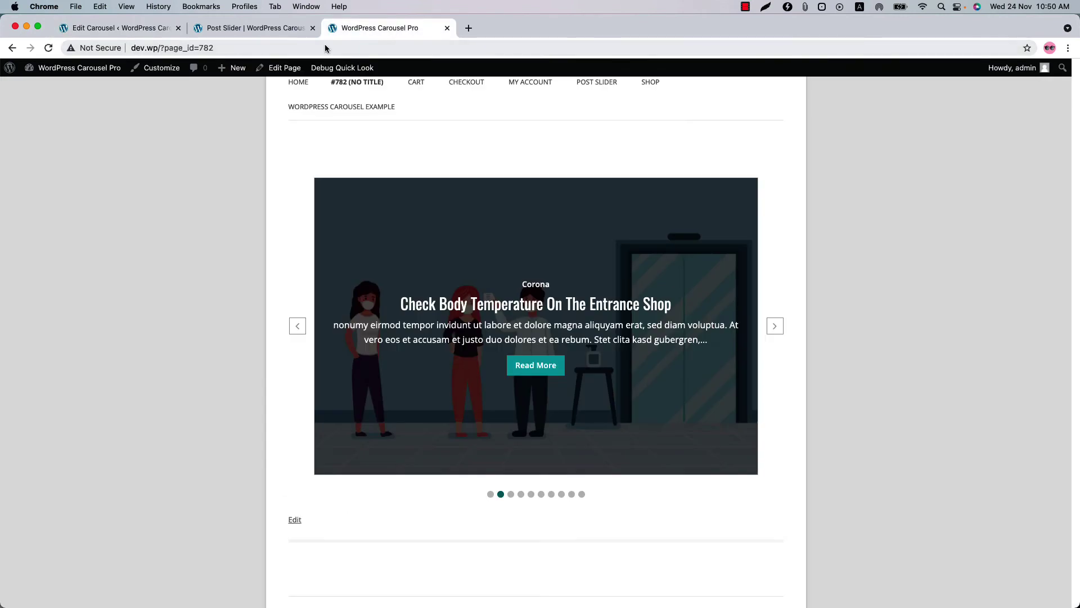
left_click(49, 48)
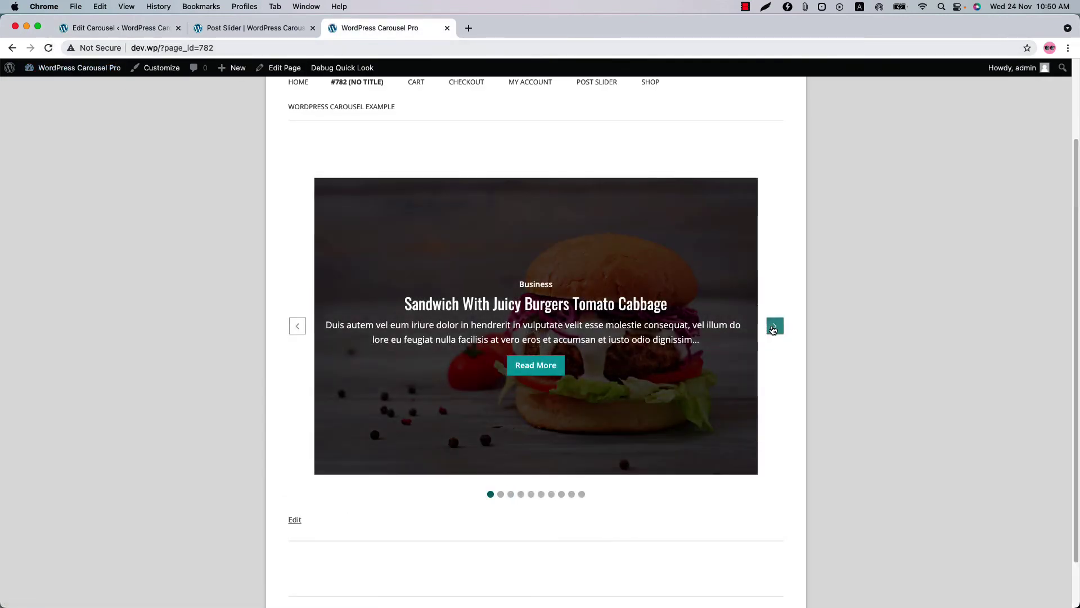
left_click(773, 329)
left_click(774, 330)
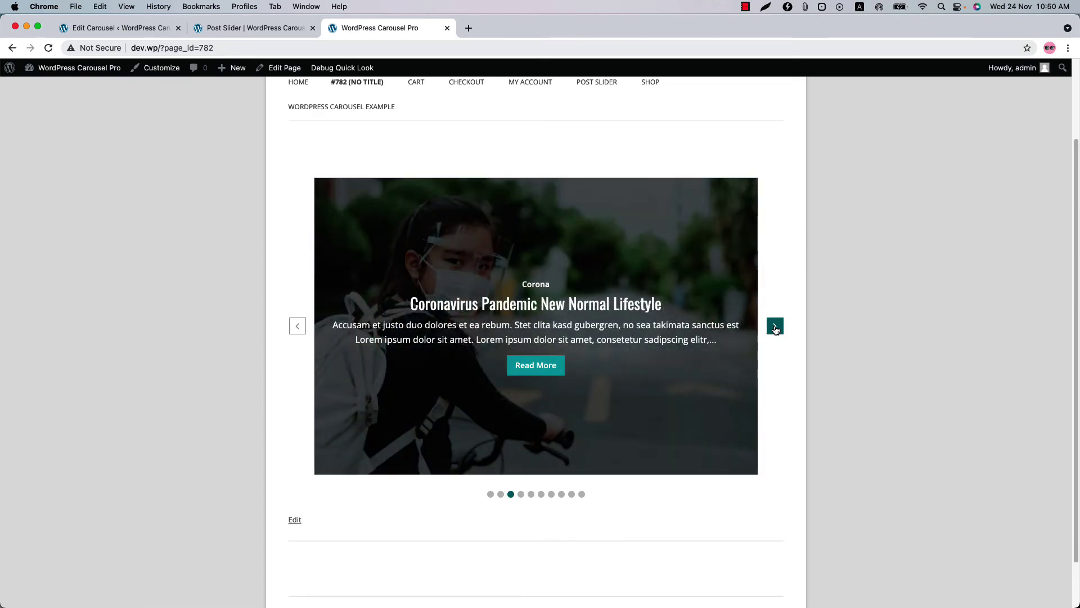
left_click(775, 330)
Step: Style the navigation arrows with no border or background, blue hover colour and 30px icon size
key("super+1")
scroll(148, 405, "down", 3)
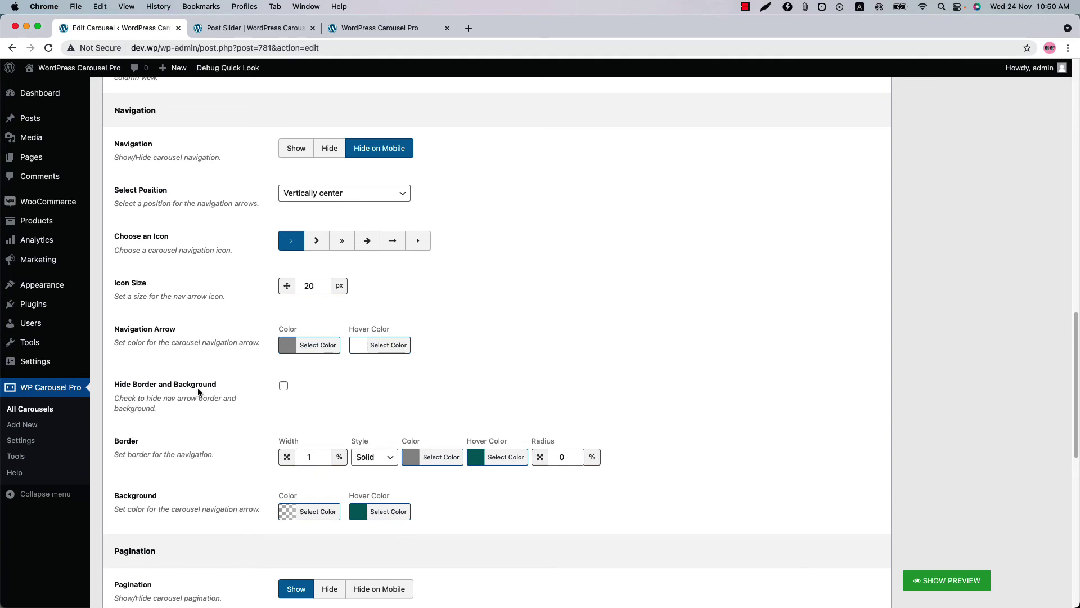
left_click(283, 386)
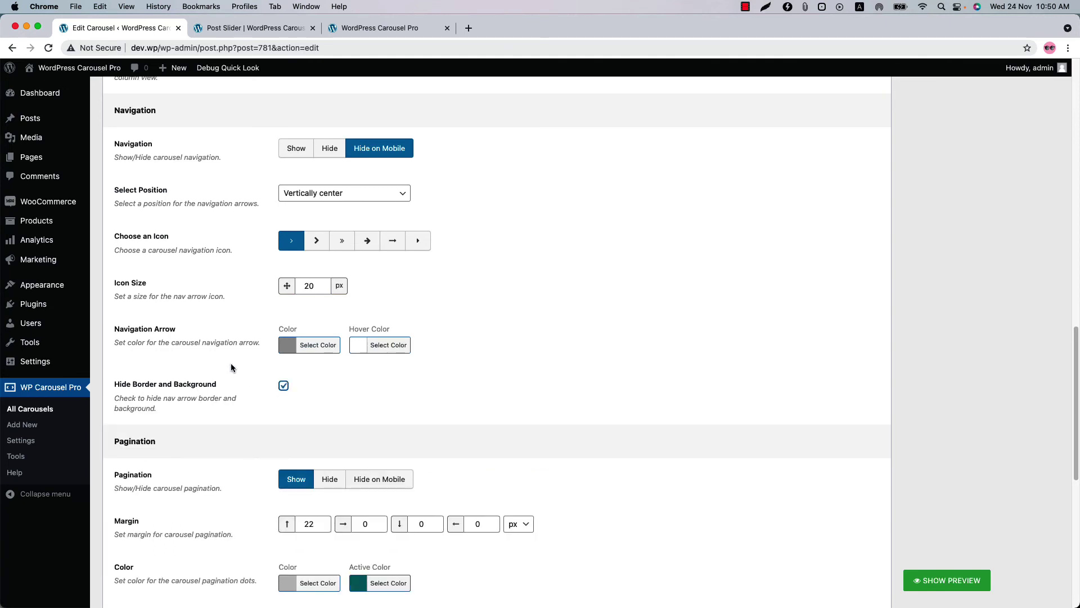
left_click(398, 346)
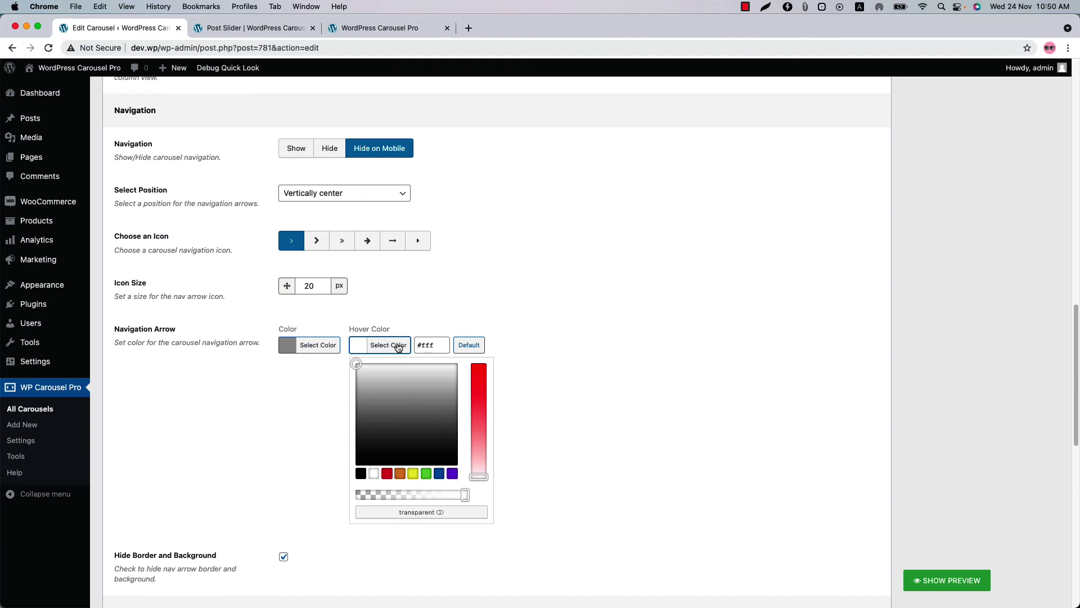
left_click(438, 476)
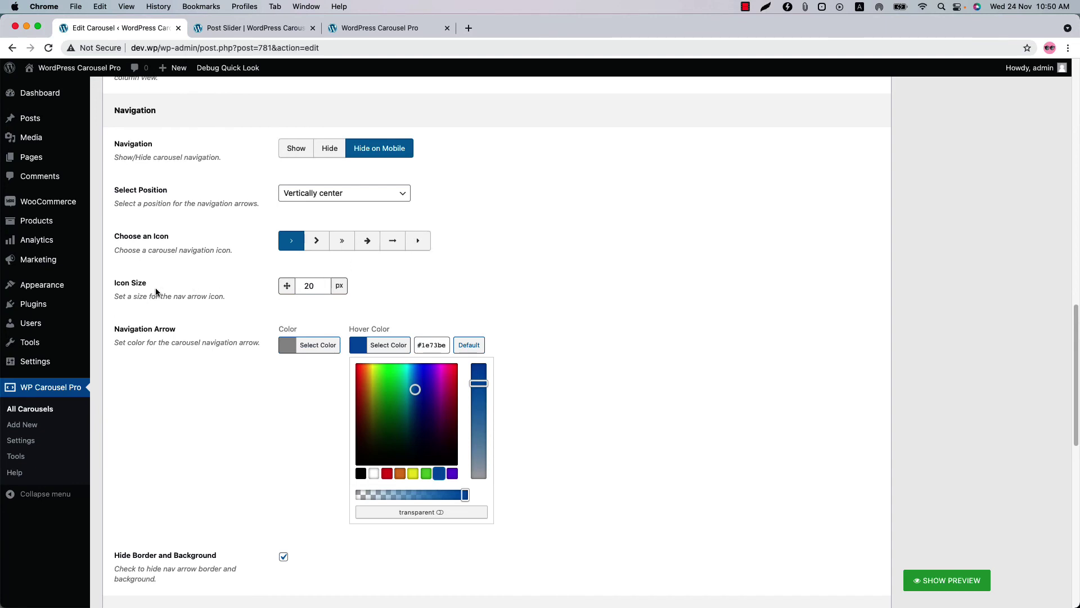
left_click(327, 284)
left_click(326, 283)
left_click(326, 284)
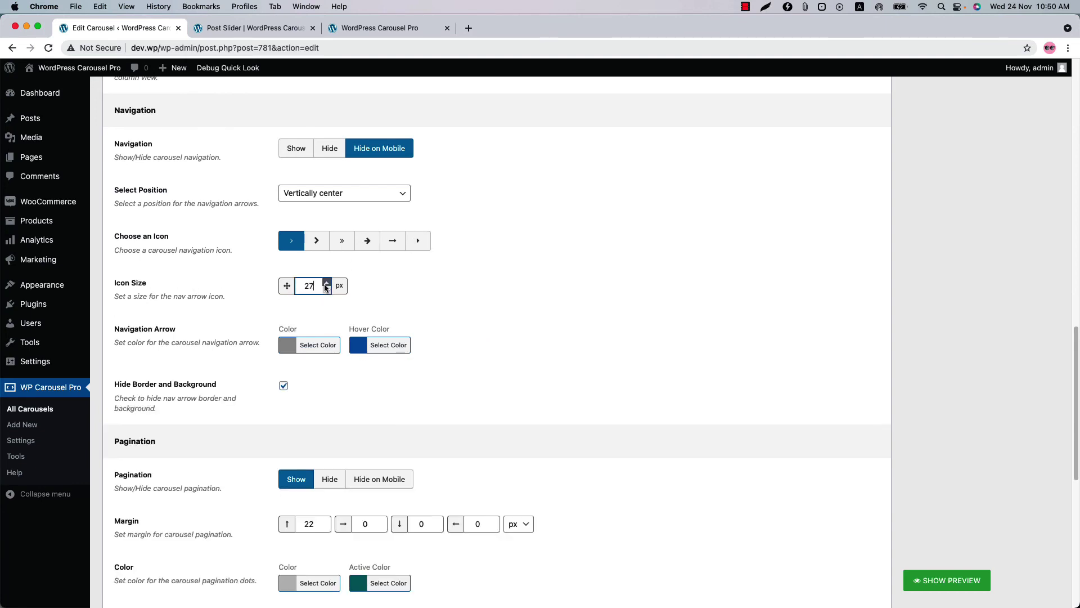
left_click(326, 283)
left_click(326, 284)
Step: Make the active pagination dot red and update the carousel
scroll(332, 287, "down", 5)
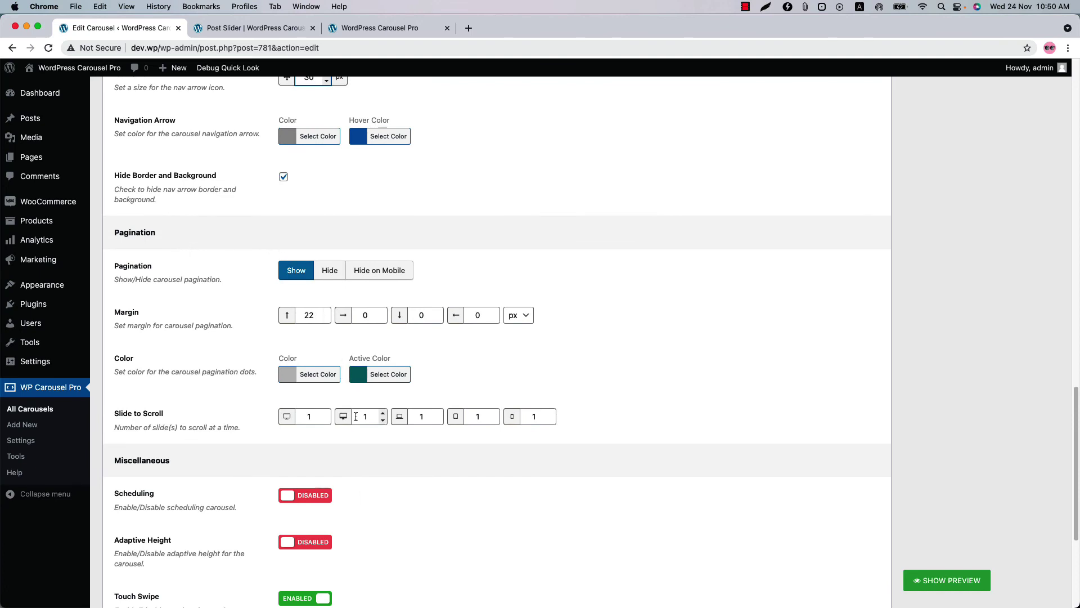
left_click(387, 374)
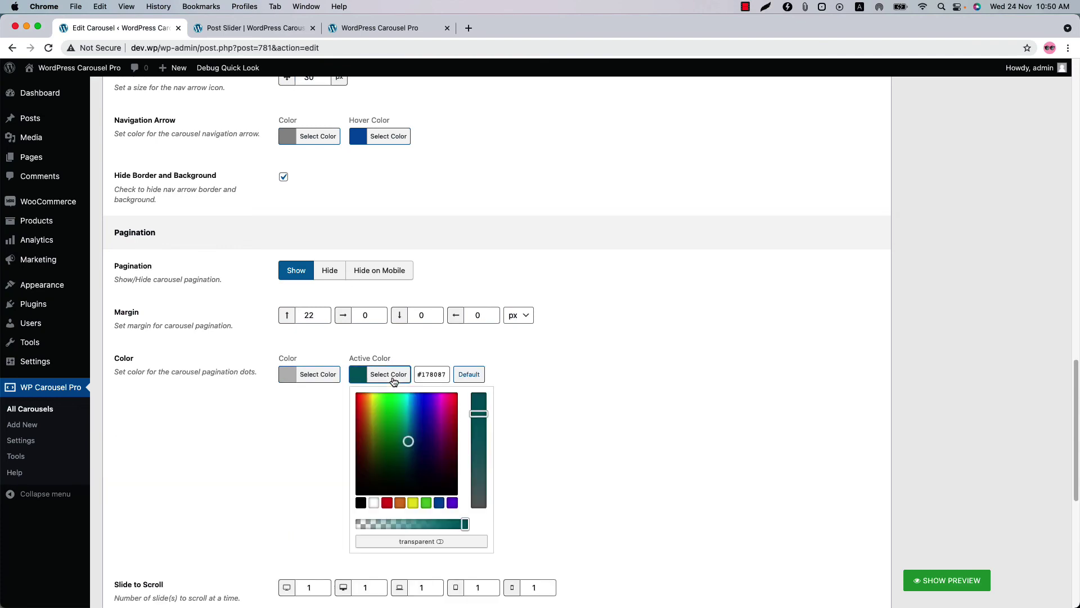
left_click(387, 502)
scroll(934, 489, "up", 15)
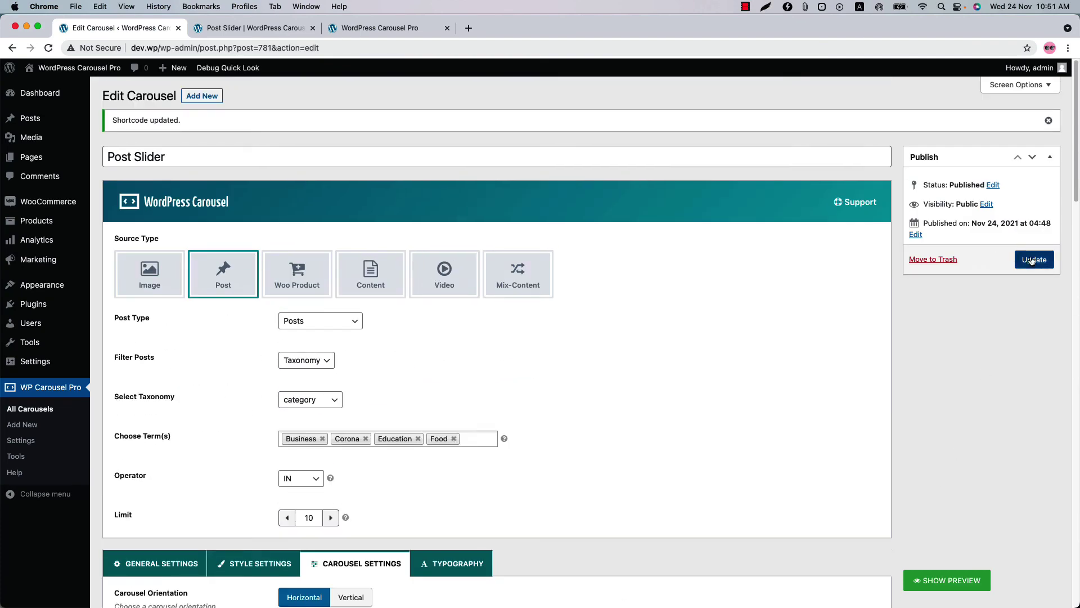
left_click(1035, 259)
Step: Reload the live page and advance the slider three times to the Children Distance Education Homeschooling slide
left_click(357, 29)
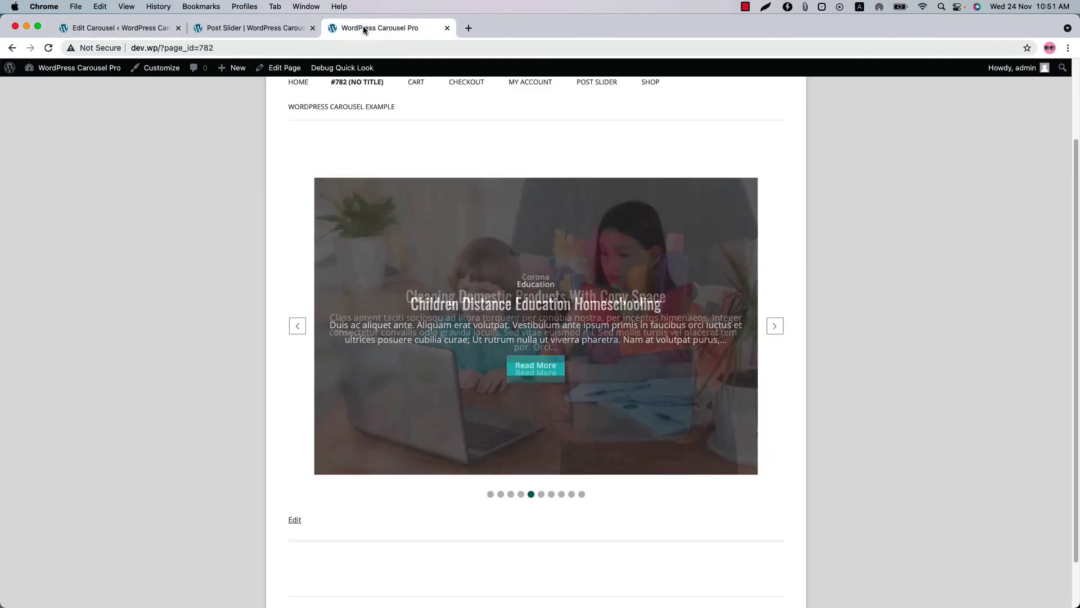
left_click(49, 49)
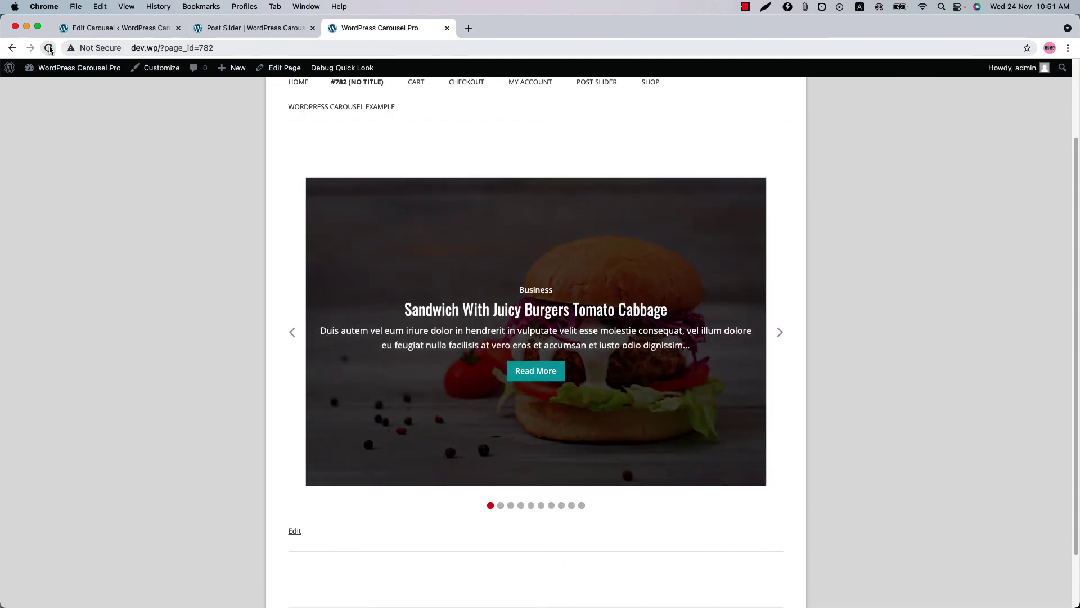
left_click(784, 340)
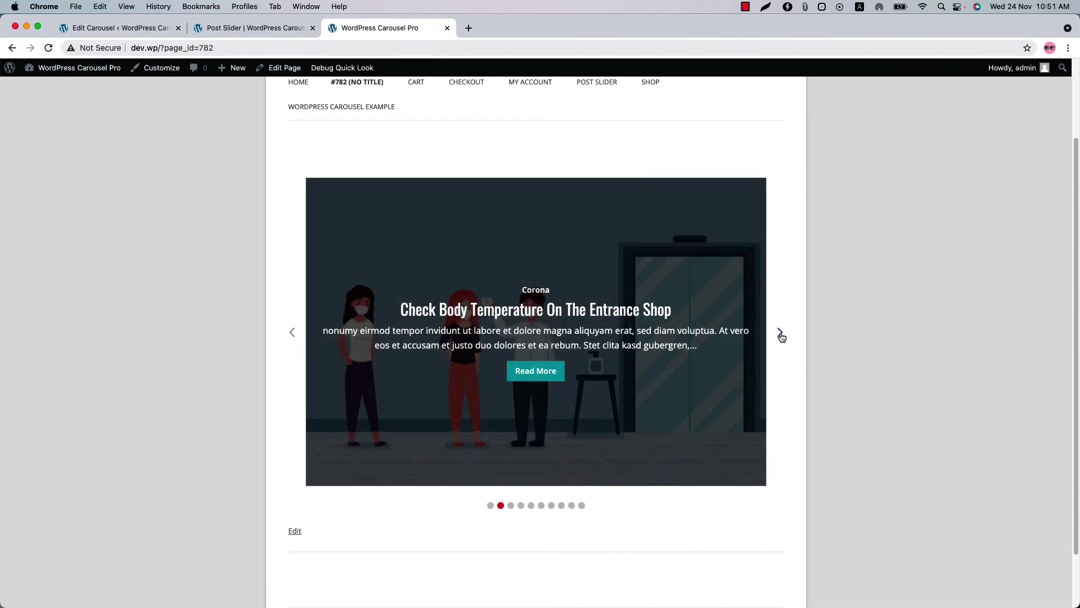
left_click(781, 337)
left_click(781, 333)
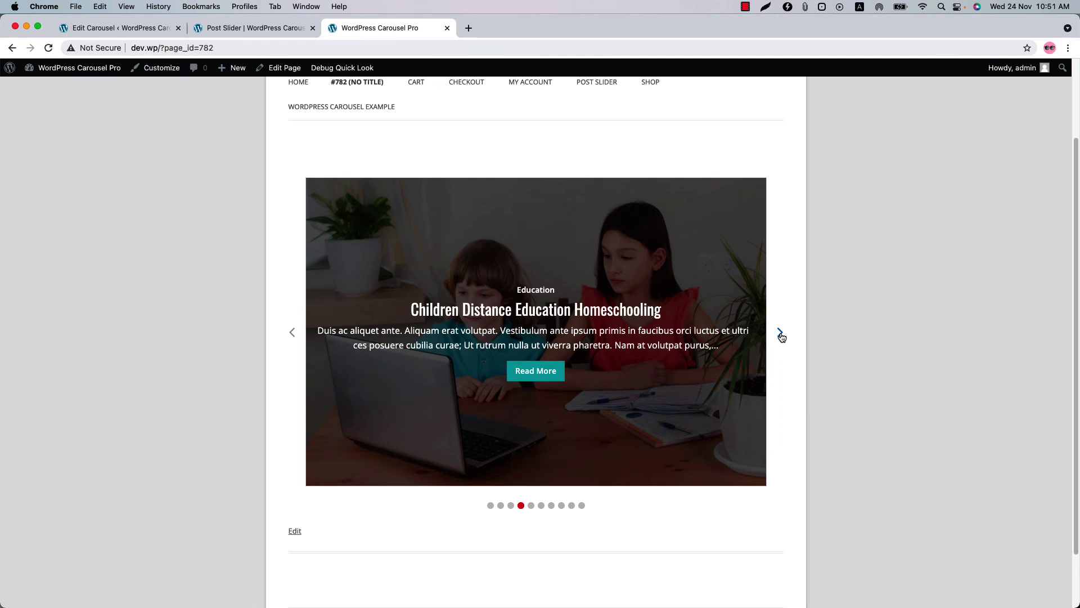